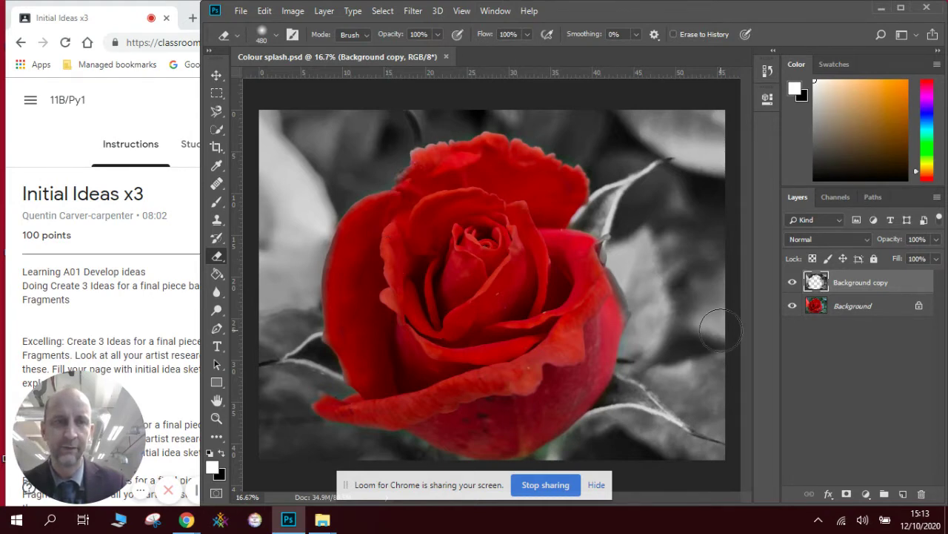
Step: Select the original colour Background layer rather than the grey Background copy
click(864, 311)
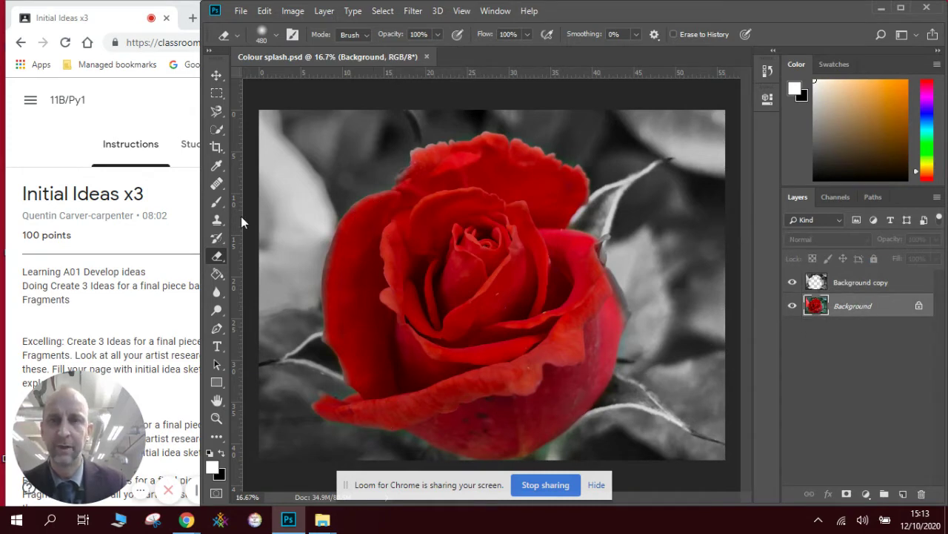
Step: Trace a freehand Lasso selection around the rose's lower front petal
click(218, 109)
click(270, 113)
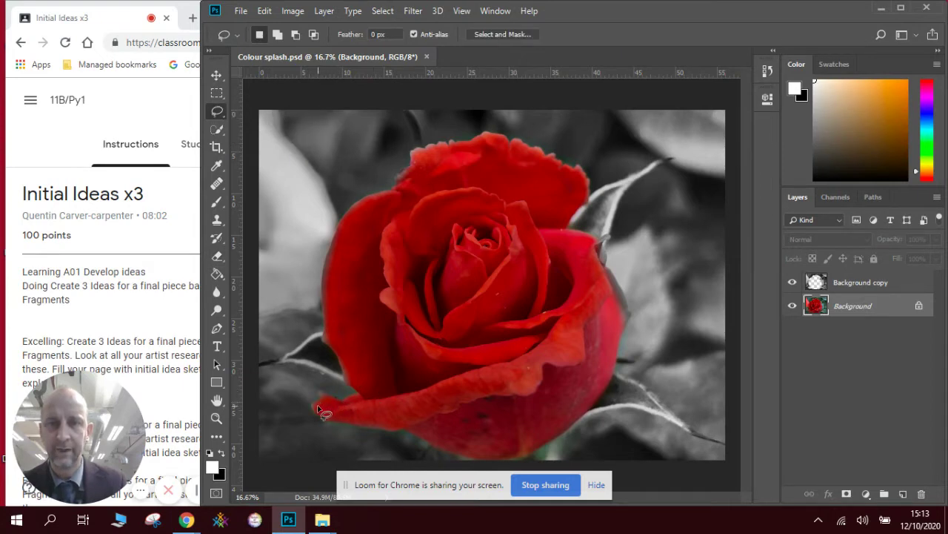
mouse_move(320, 404)
mouse_down()
mouse_move(404, 393)
mouse_move(525, 358)
mouse_up()
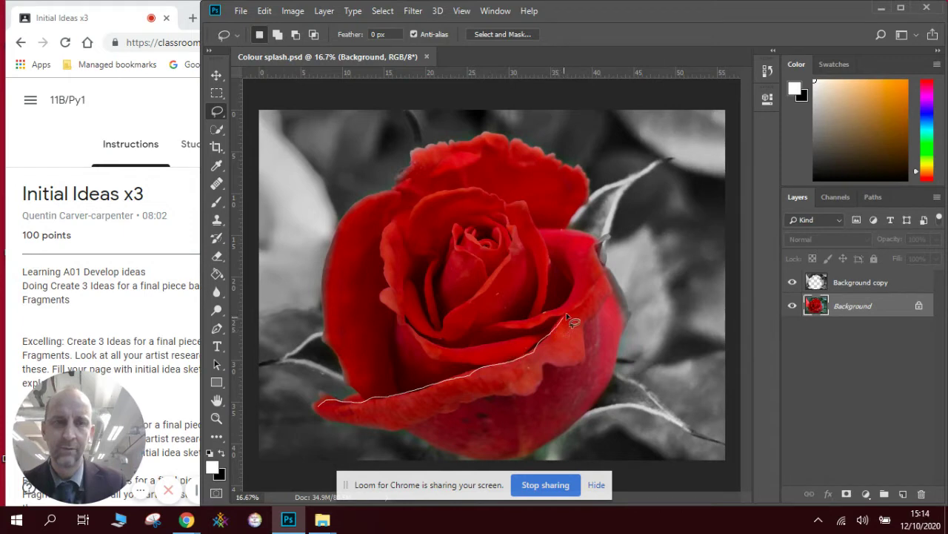
mouse_move(598, 284)
mouse_down()
mouse_move(611, 286)
mouse_move(621, 323)
mouse_move(613, 375)
mouse_move(592, 409)
mouse_move(520, 458)
mouse_move(480, 460)
mouse_move(407, 434)
mouse_move(335, 424)
mouse_move(318, 407)
mouse_up()
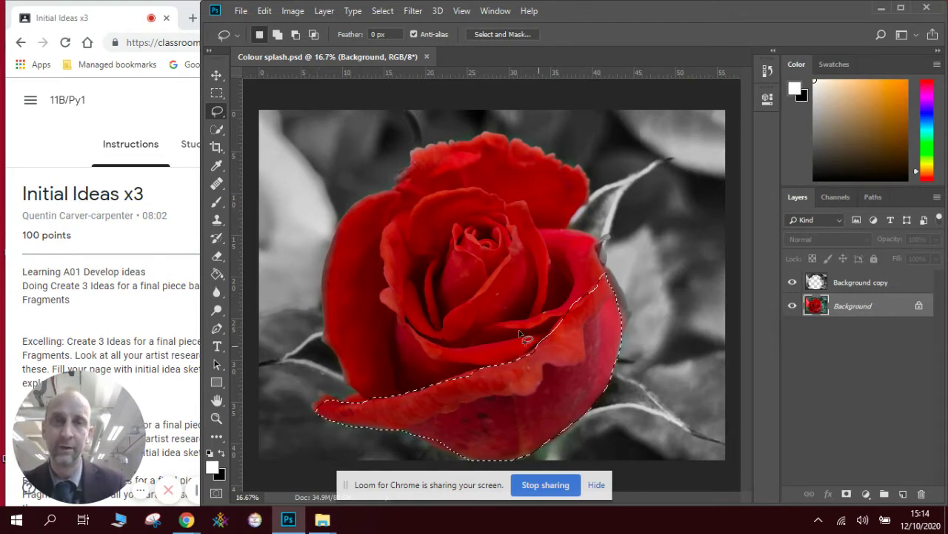
click(217, 76)
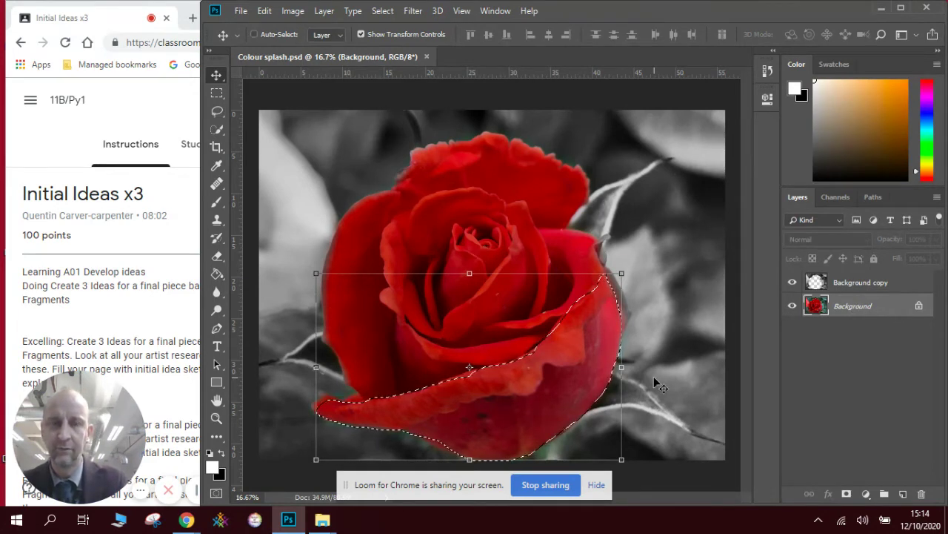
Step: Copy the lower petal to Layer 1 with Ctrl+J and leave Background copy hidden
key(ctrl+j)
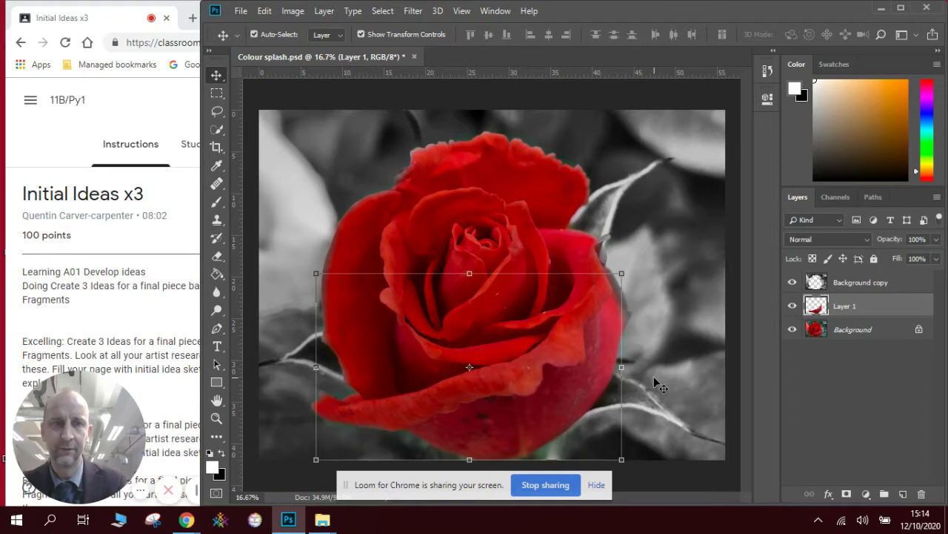
click(792, 329)
click(792, 282)
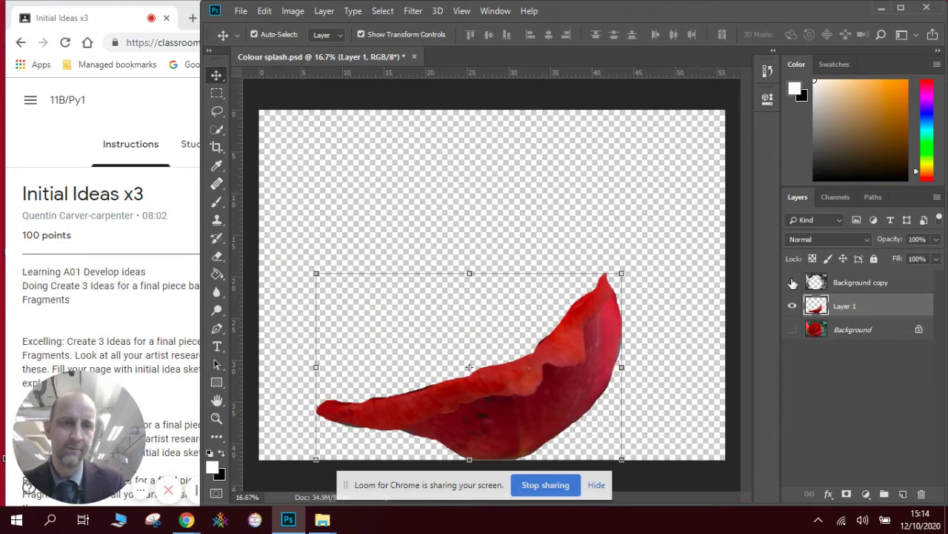
click(792, 282)
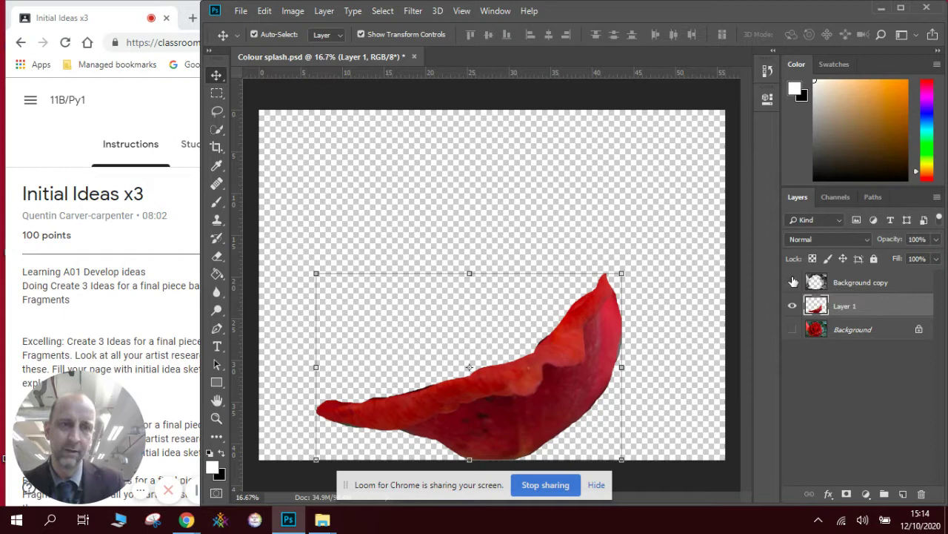
click(791, 329)
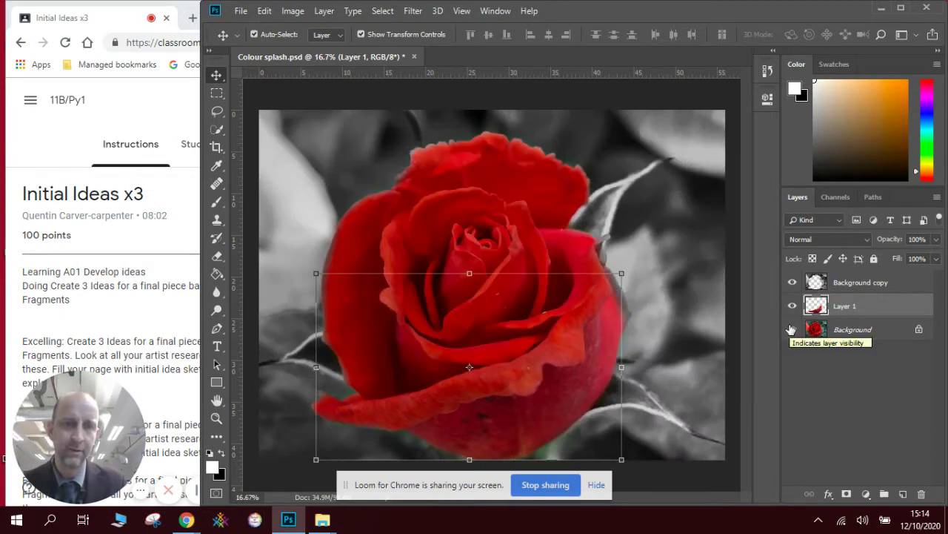
click(791, 329)
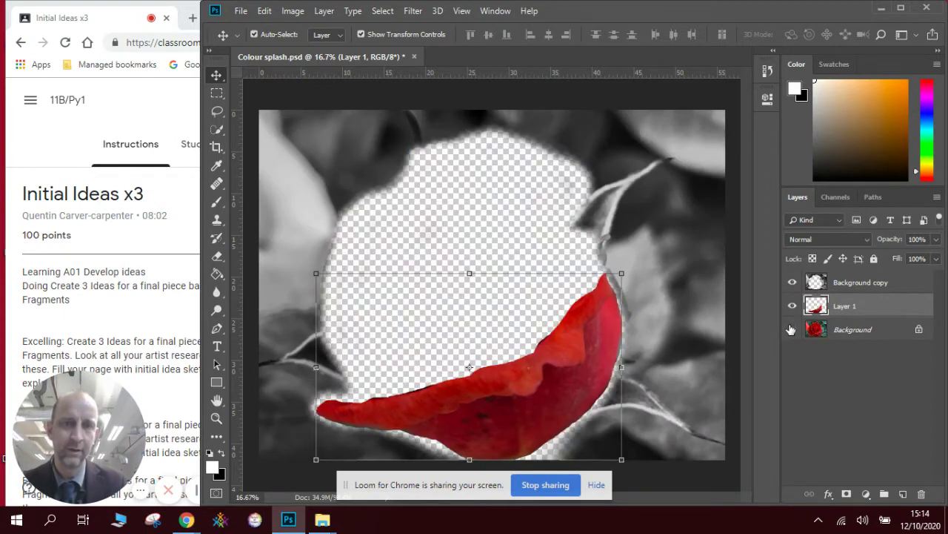
click(792, 282)
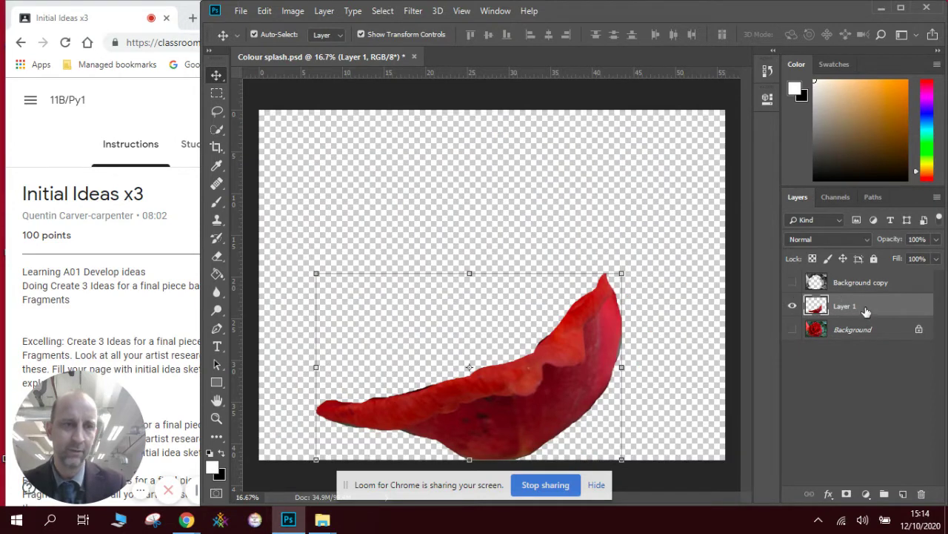
click(793, 329)
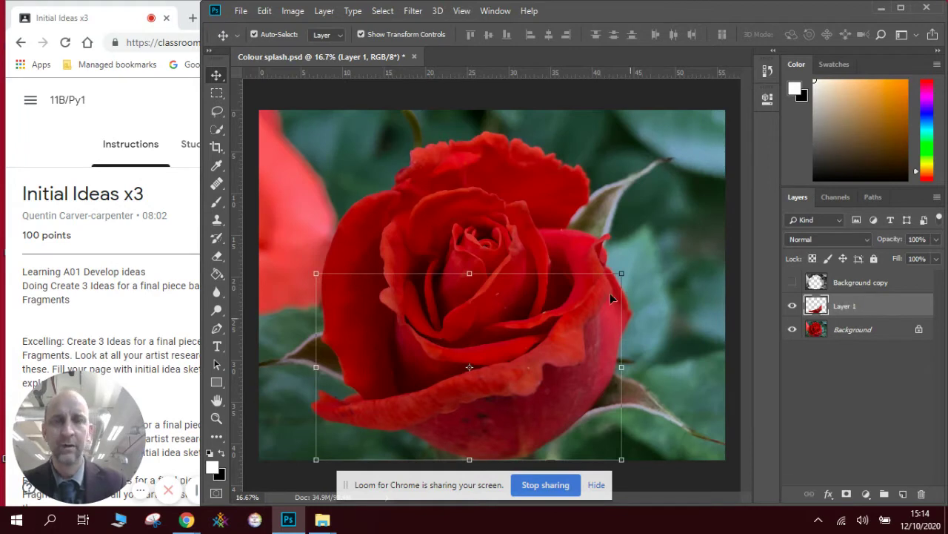
Step: Apply a Hue/Saturation hue shift of -34 to turn the Layer 1 petal magenta-pink
click(295, 12)
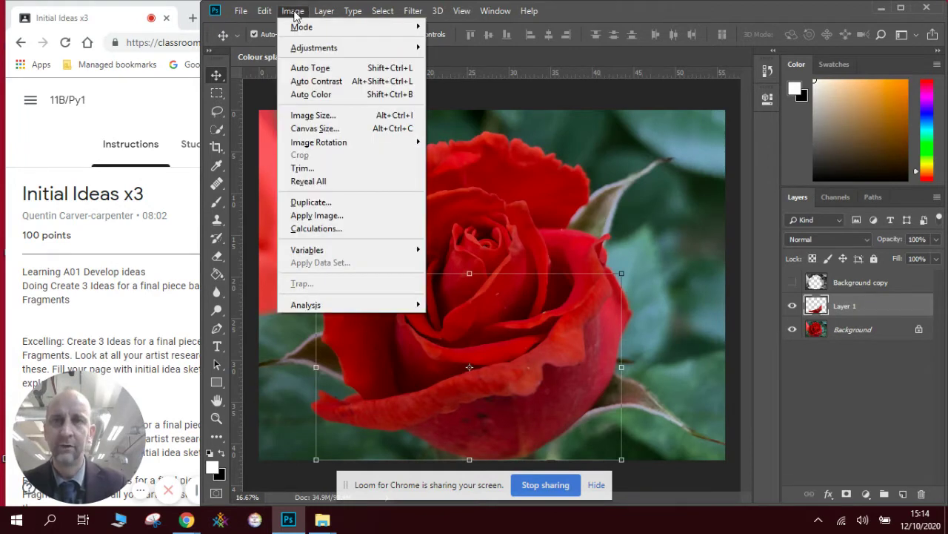
mouse_move(300, 49)
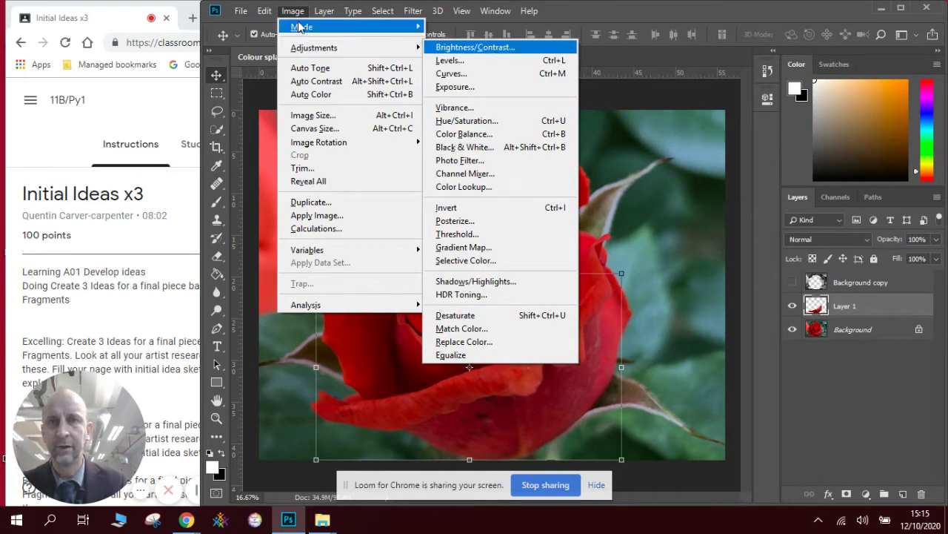
mouse_move(391, 51)
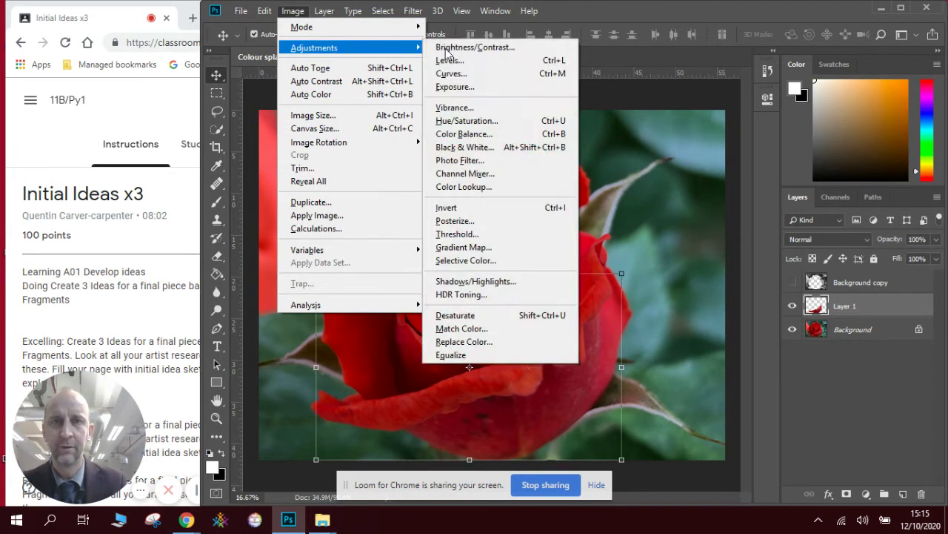
click(501, 122)
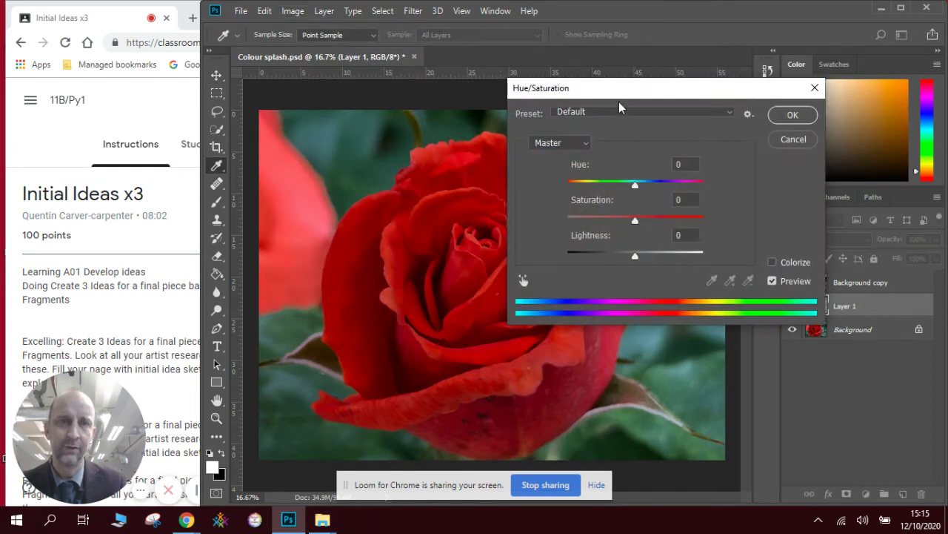
drag(629, 94, 735, 57)
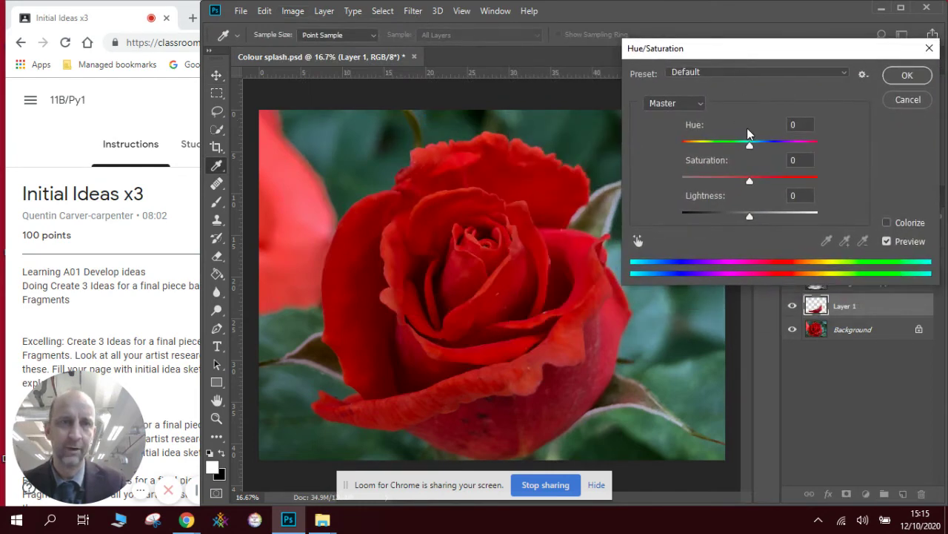
drag(749, 147, 727, 153)
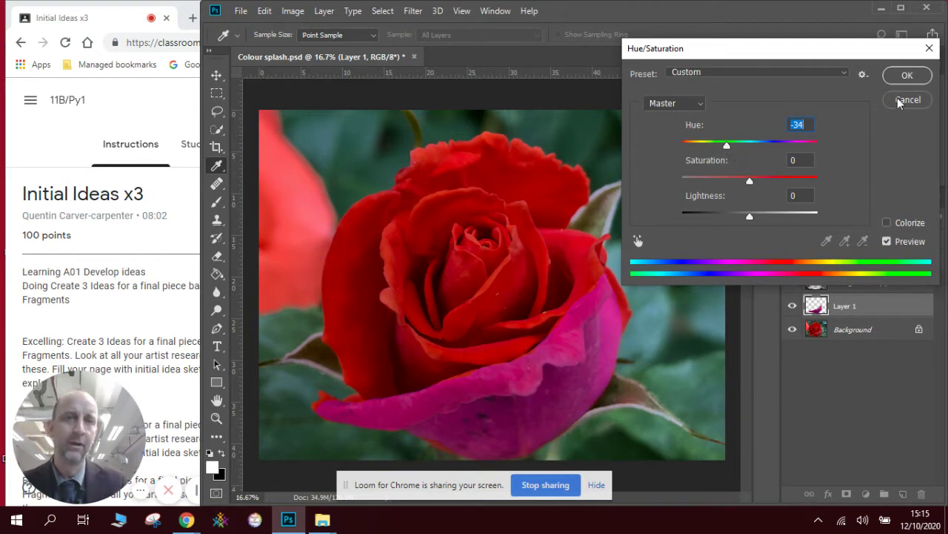
click(901, 78)
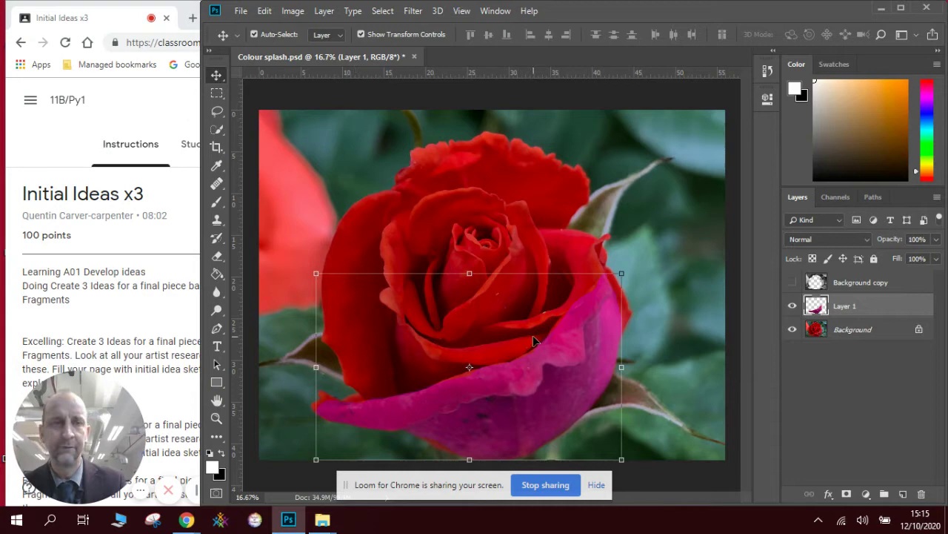
Step: Lasso the rose's top back petal on the colour Background layer
click(852, 330)
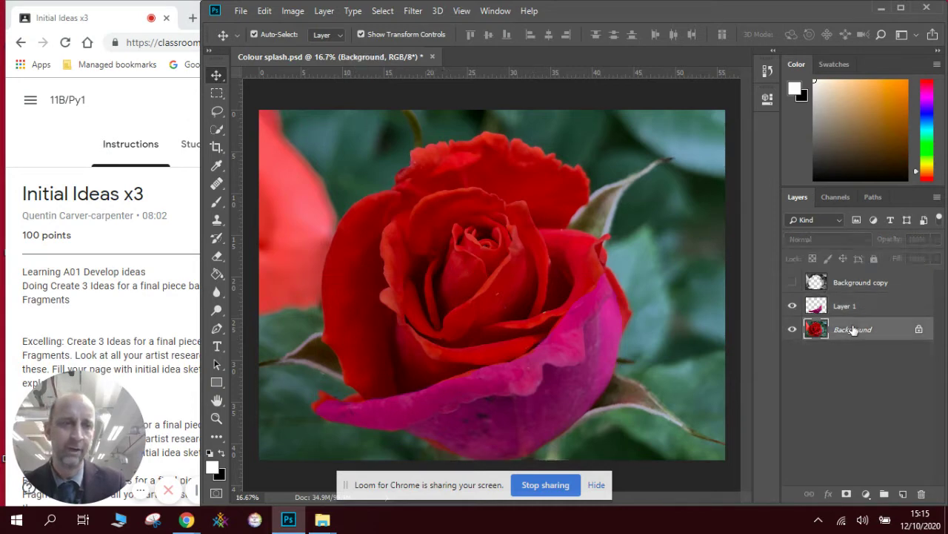
click(217, 114)
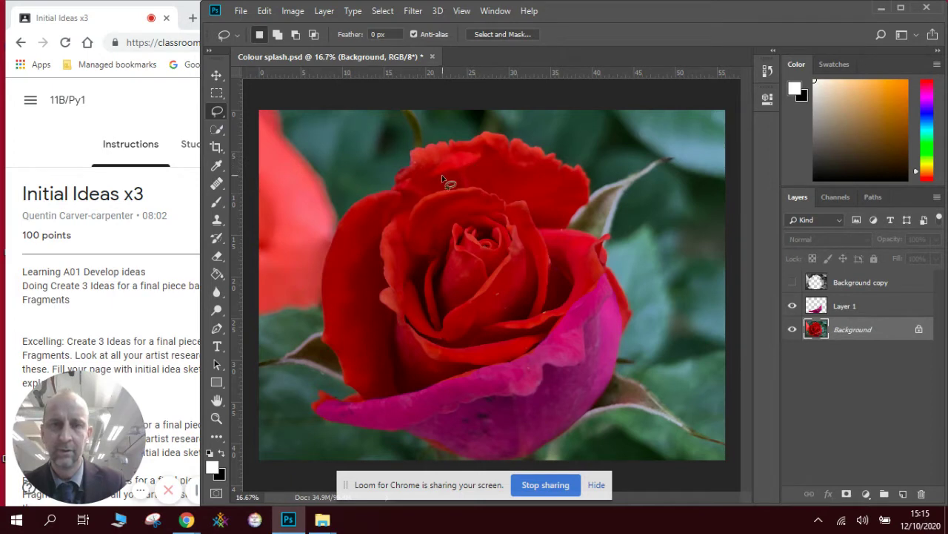
mouse_move(443, 179)
mouse_down()
mouse_move(359, 207)
mouse_move(335, 351)
mouse_move(406, 379)
mouse_up()
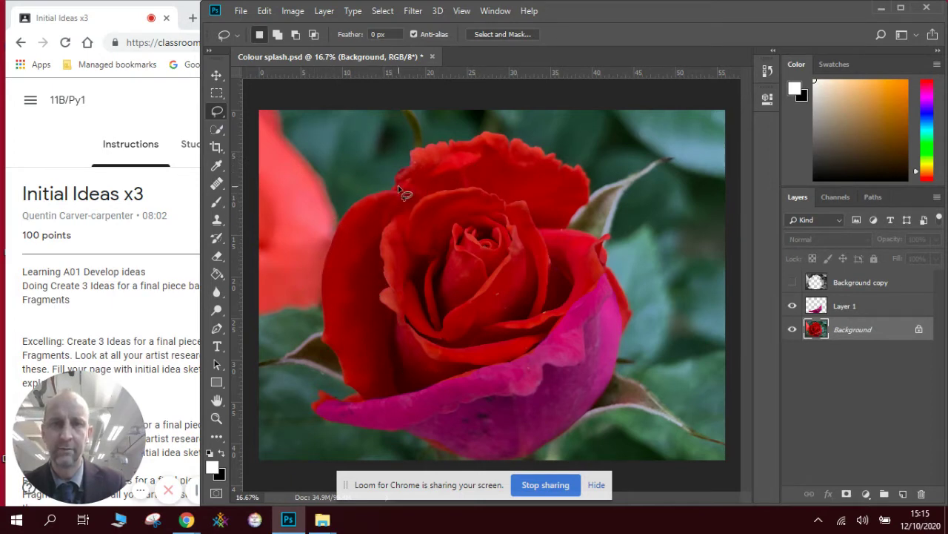
mouse_move(398, 186)
mouse_down()
mouse_move(417, 150)
mouse_move(493, 131)
mouse_move(583, 172)
mouse_move(590, 201)
mouse_move(568, 228)
mouse_move(539, 227)
mouse_move(524, 198)
mouse_move(402, 193)
mouse_up()
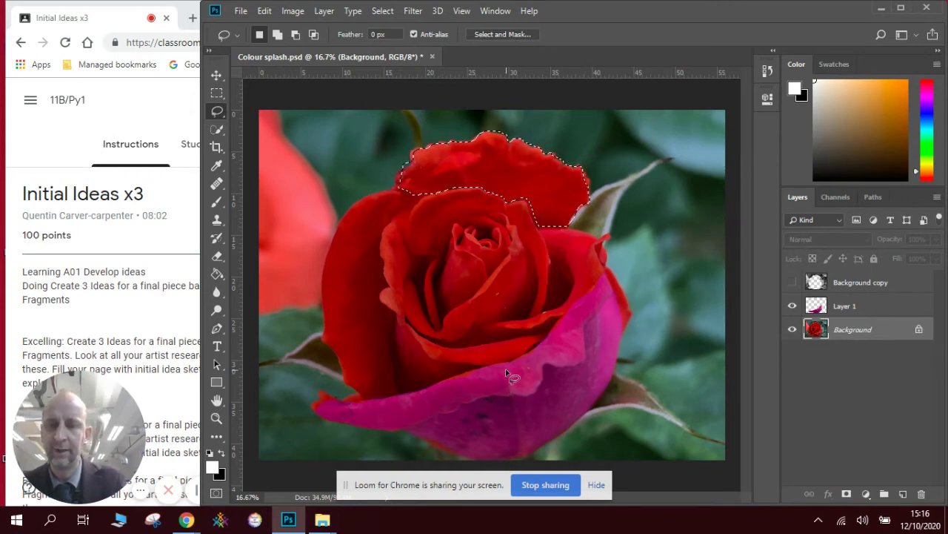
Step: Copy the top petal onto a new Layer 2 and check it against the other layers
key(ctrl+j)
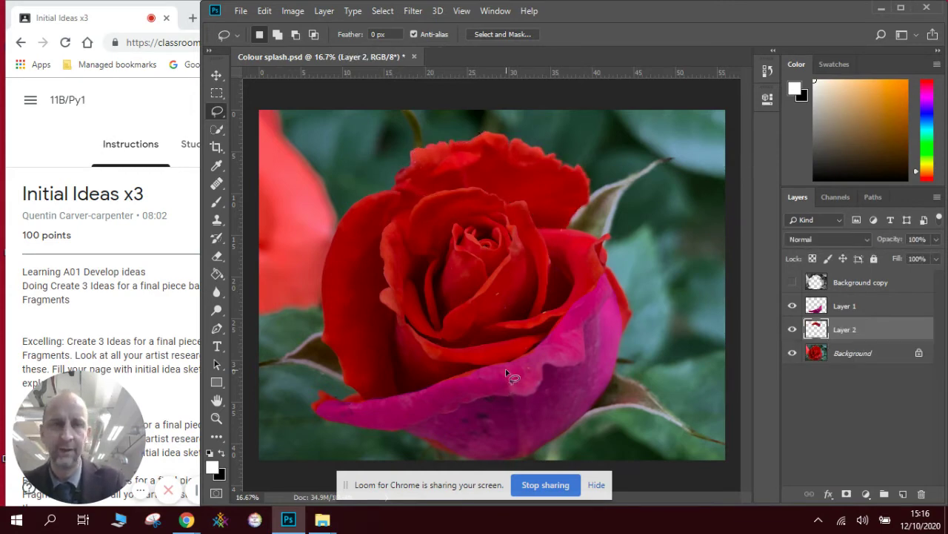
click(793, 354)
click(793, 306)
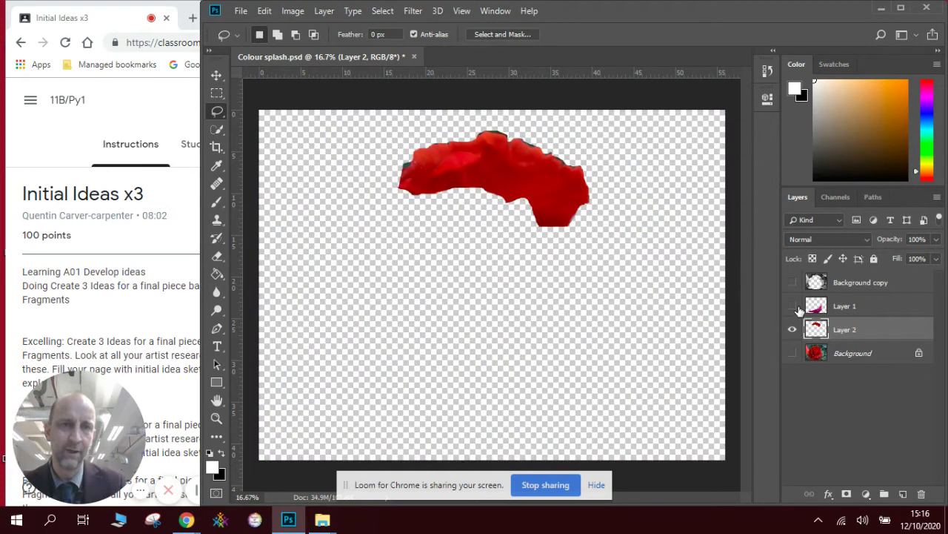
click(793, 307)
click(793, 354)
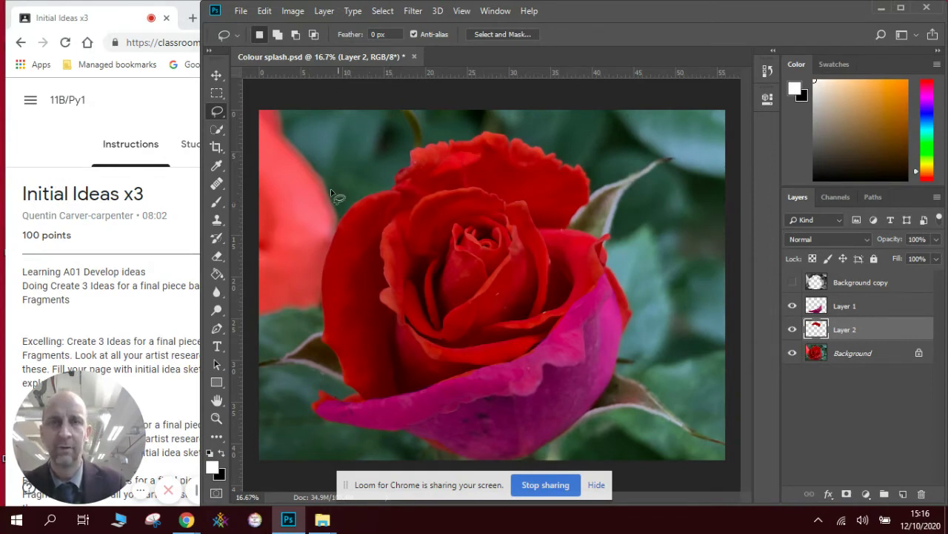
Step: Give the Layer 2 petal a Hue/Saturation hue shift of +22, turning it orange
click(850, 313)
click(853, 324)
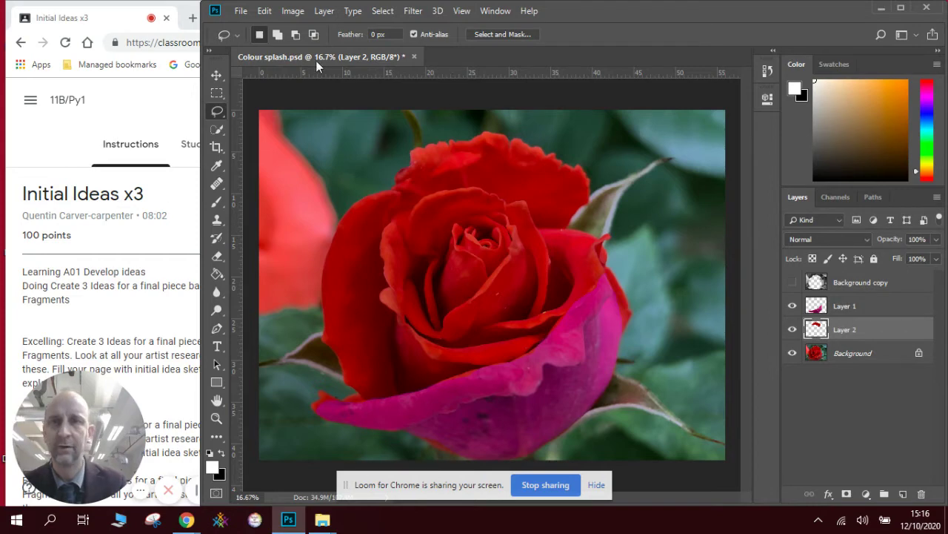
click(293, 11)
mouse_move(300, 48)
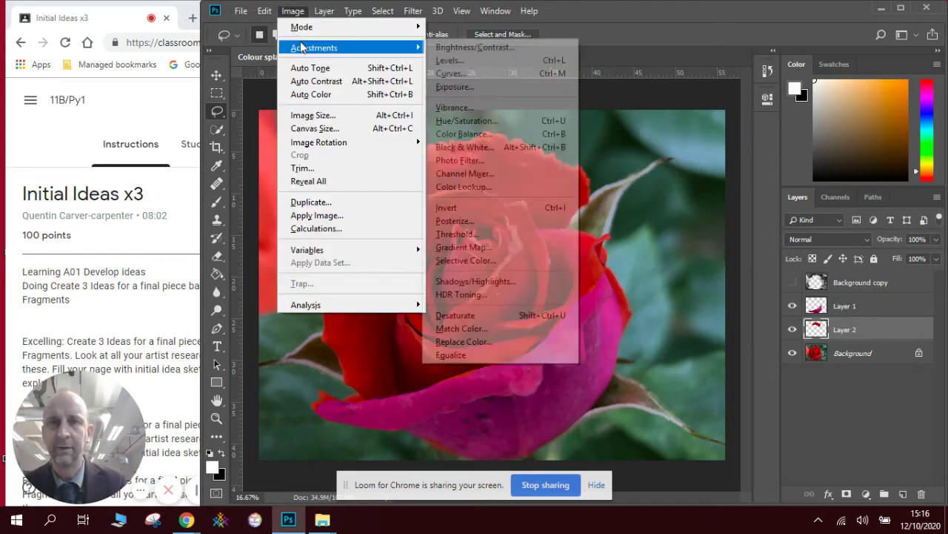
click(505, 120)
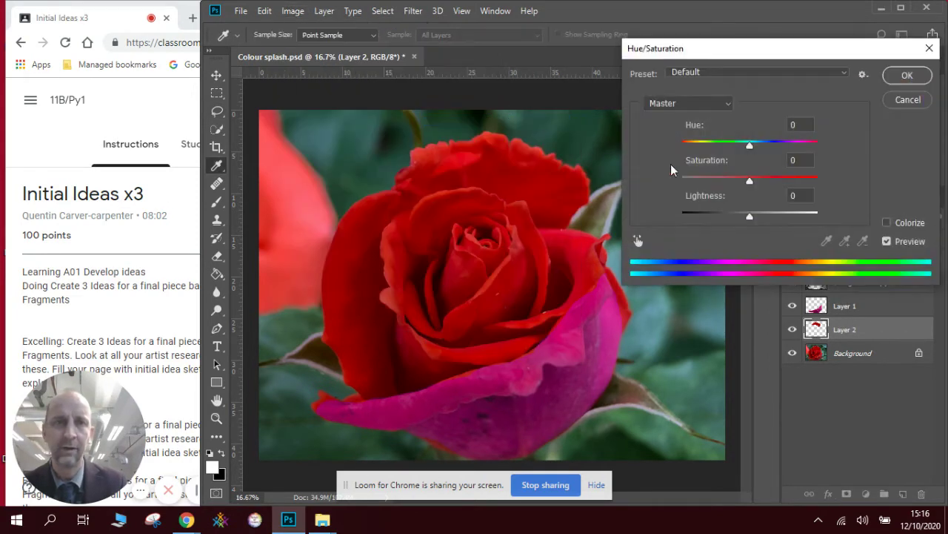
mouse_move(748, 142)
mouse_down()
mouse_move(790, 144)
mouse_move(765, 145)
mouse_up()
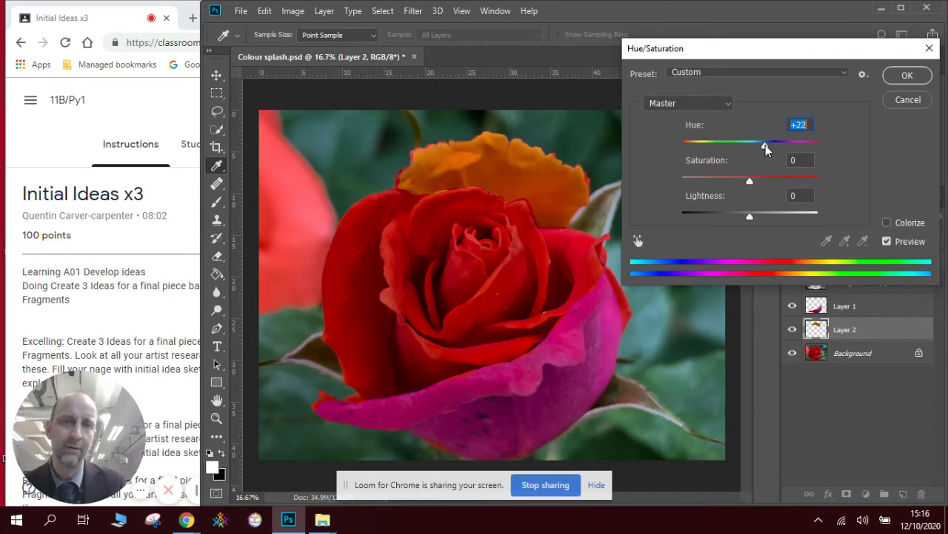
click(893, 78)
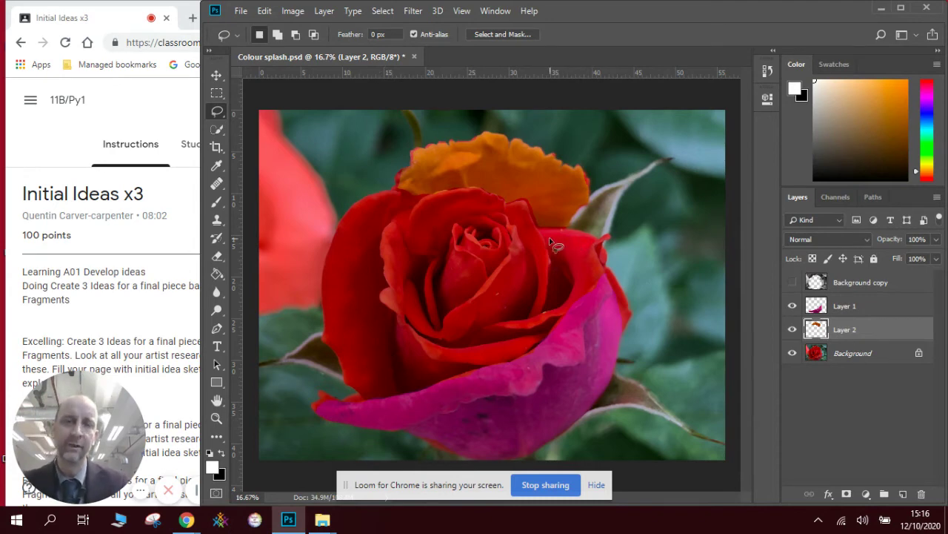
Step: Lasso the red petal right of the rose's centre on the Background layer
click(857, 356)
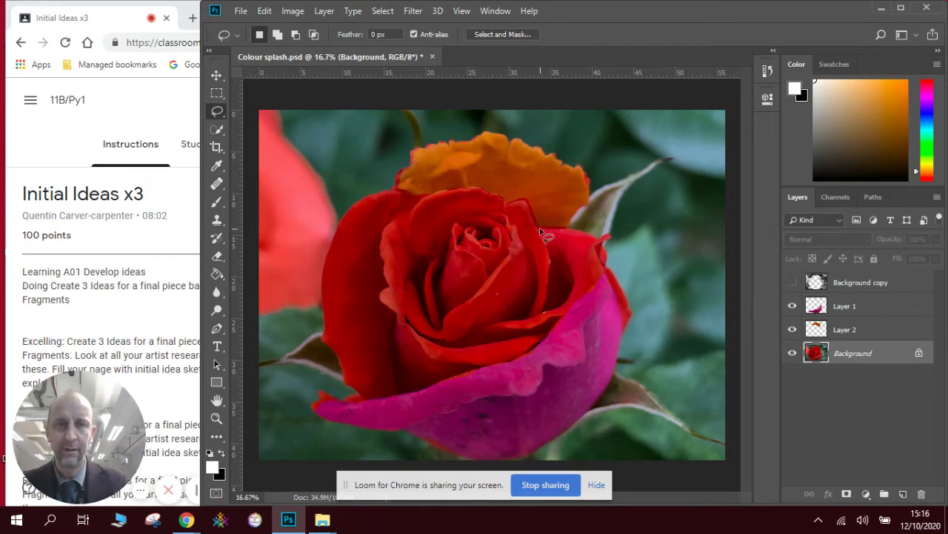
drag(597, 245, 602, 258)
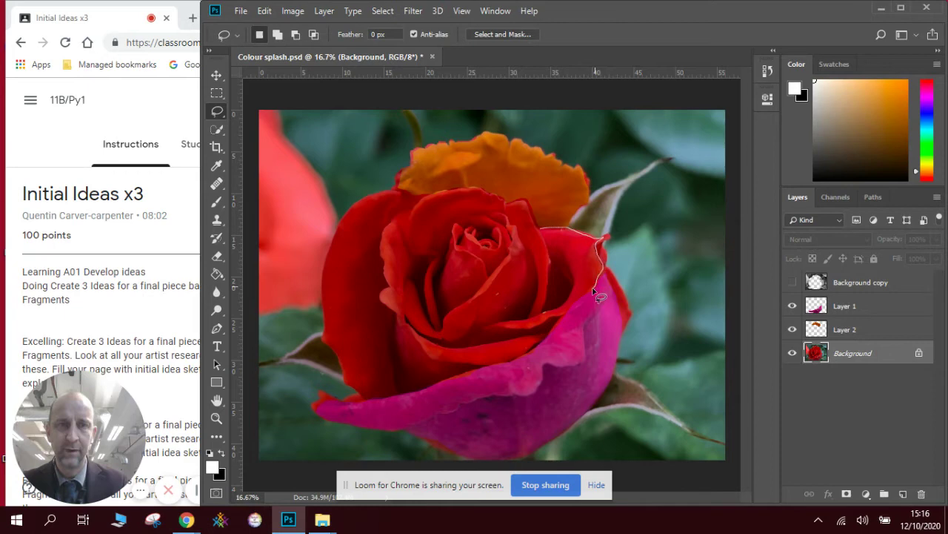
mouse_move(550, 330)
mouse_down()
mouse_move(465, 349)
mouse_move(492, 326)
mouse_move(539, 310)
mouse_move(545, 229)
mouse_up()
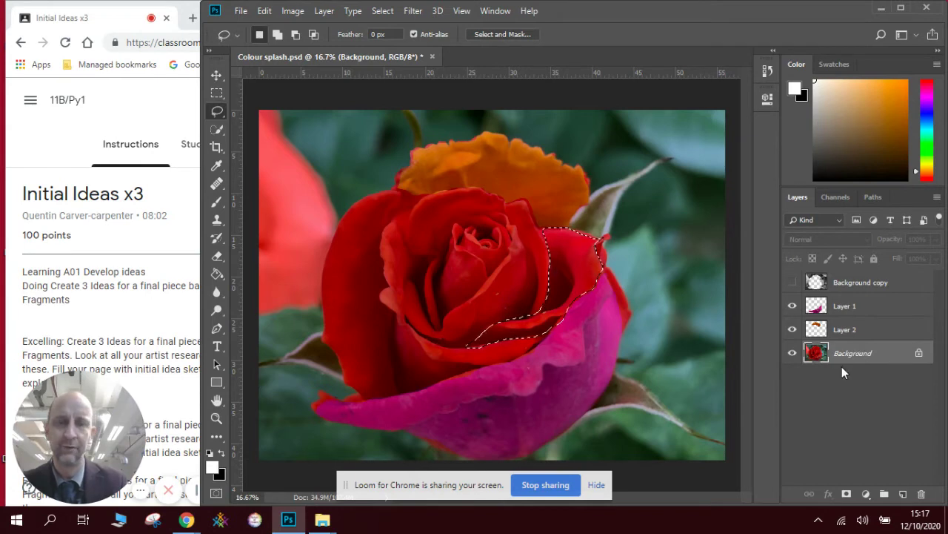
key(ctrl+j)
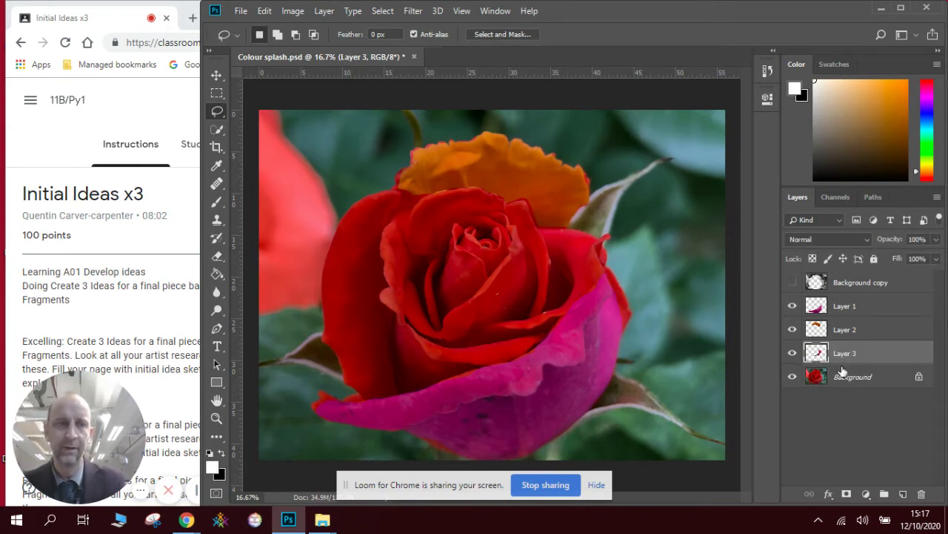
click(793, 306)
click(793, 329)
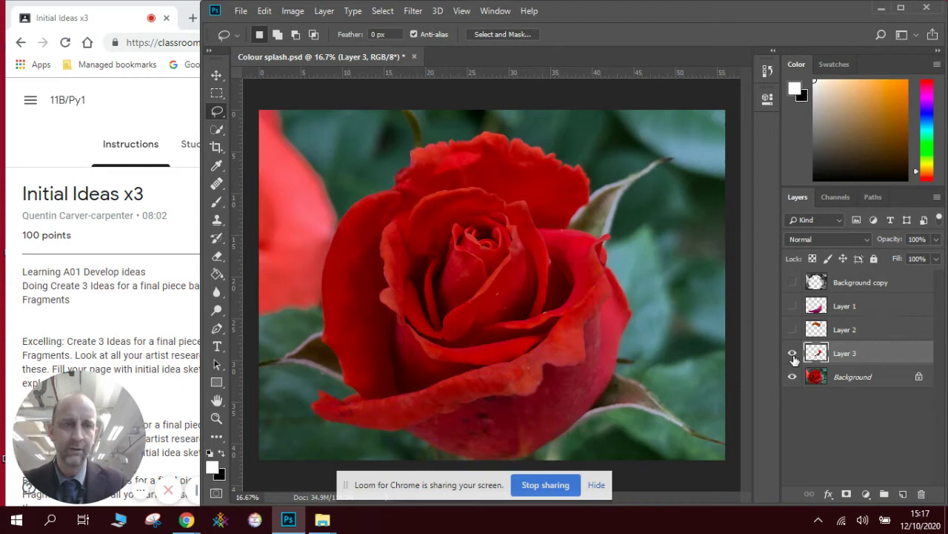
click(793, 376)
click(793, 330)
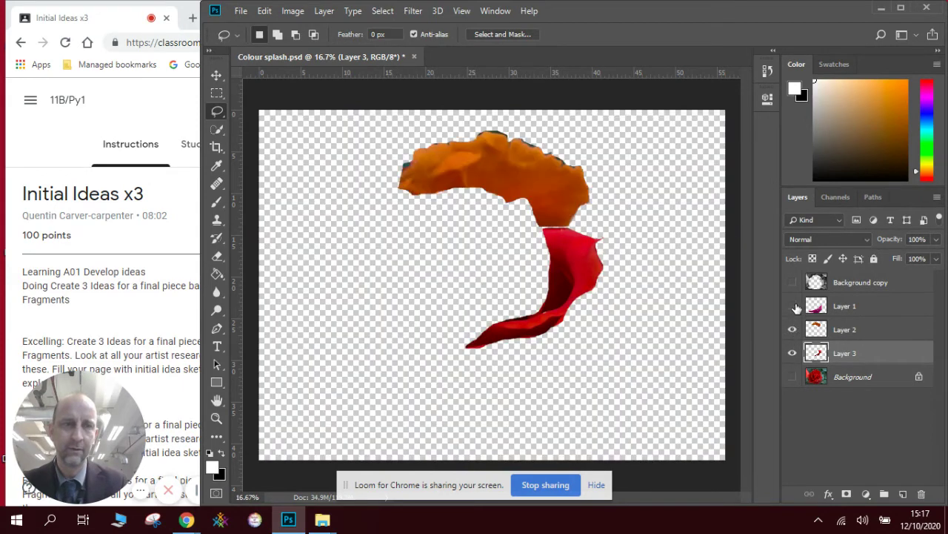
click(793, 306)
click(793, 377)
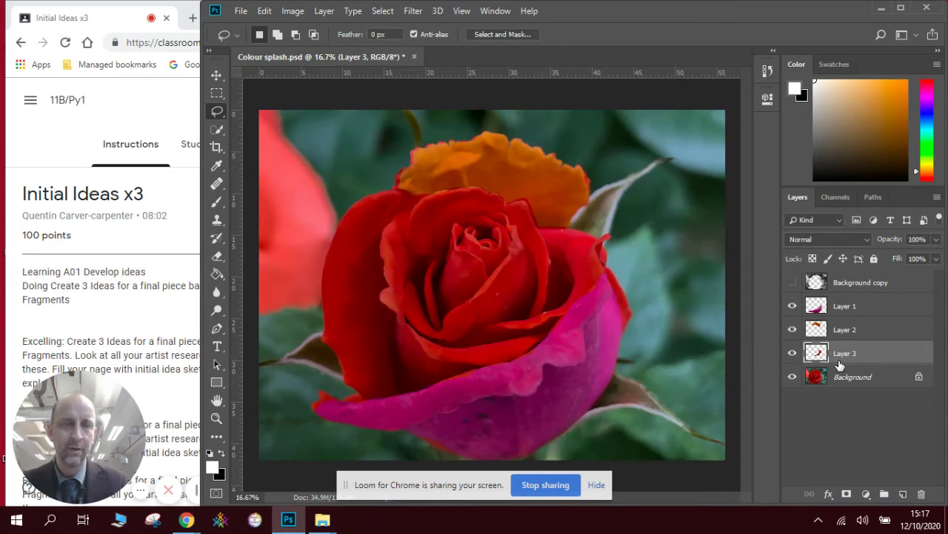
Step: Turn the Layer 3 petal yellow with a Hue/Saturation hue shift of +52
click(300, 11)
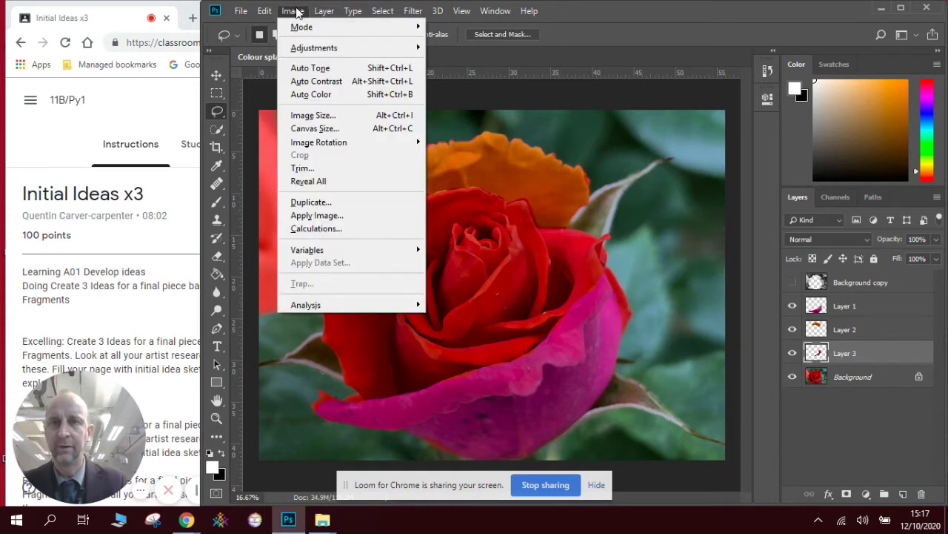
mouse_move(300, 48)
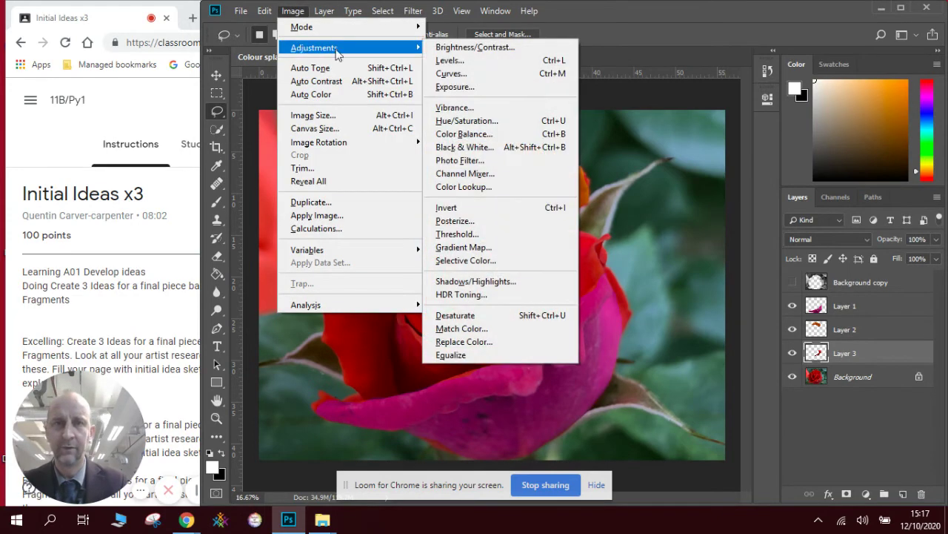
click(471, 121)
drag(749, 143, 785, 161)
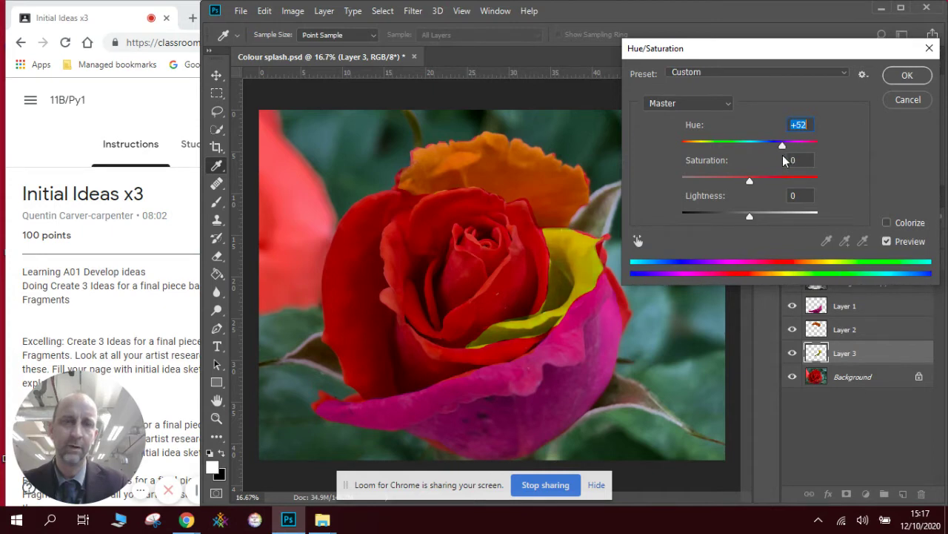
click(904, 77)
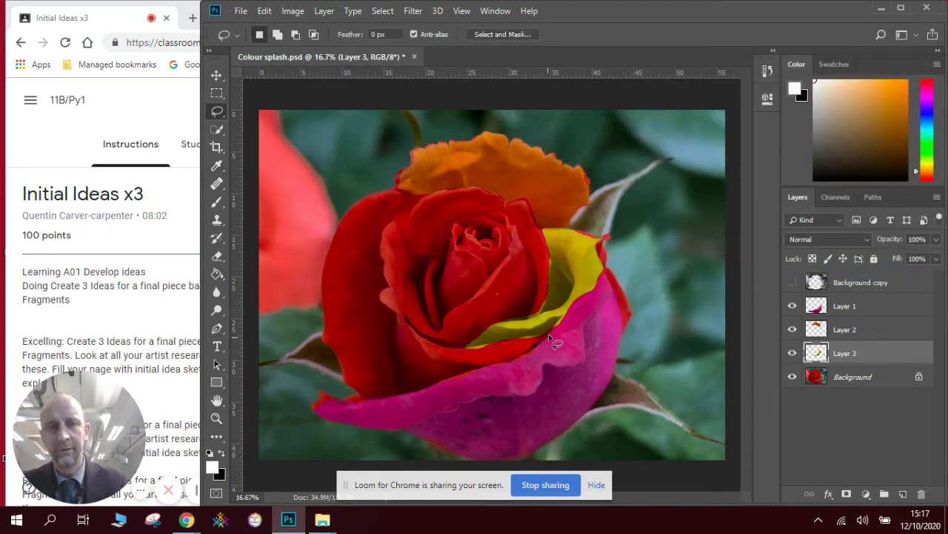
Step: Lasso the lower inner petal on the Background layer and copy it to Layer 4
click(853, 378)
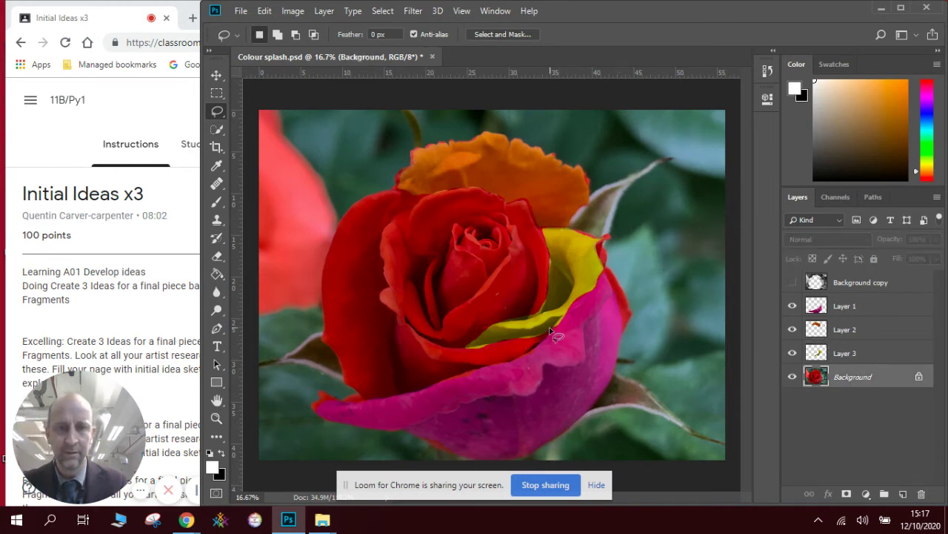
mouse_move(501, 340)
mouse_down()
mouse_move(425, 341)
mouse_move(382, 289)
mouse_move(398, 373)
mouse_move(412, 392)
mouse_move(550, 341)
mouse_up()
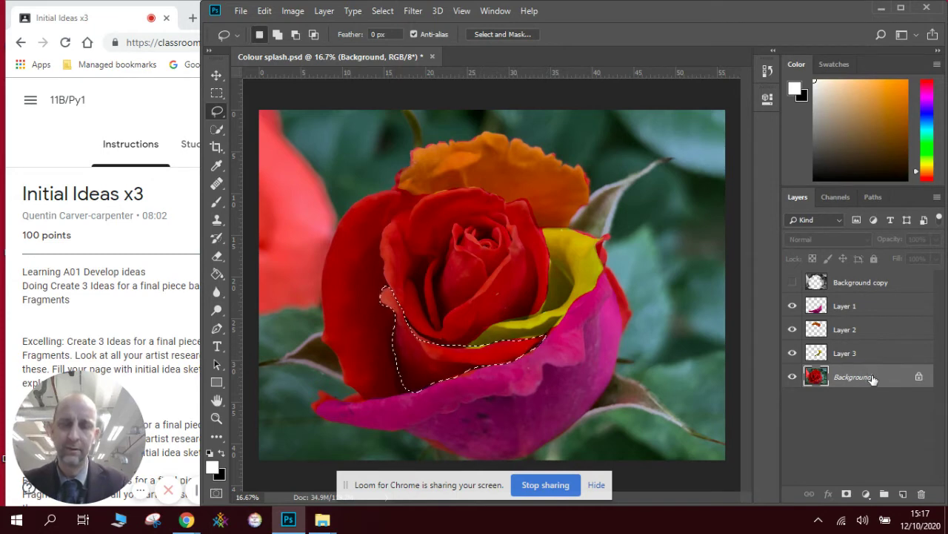
key(ctrl+j)
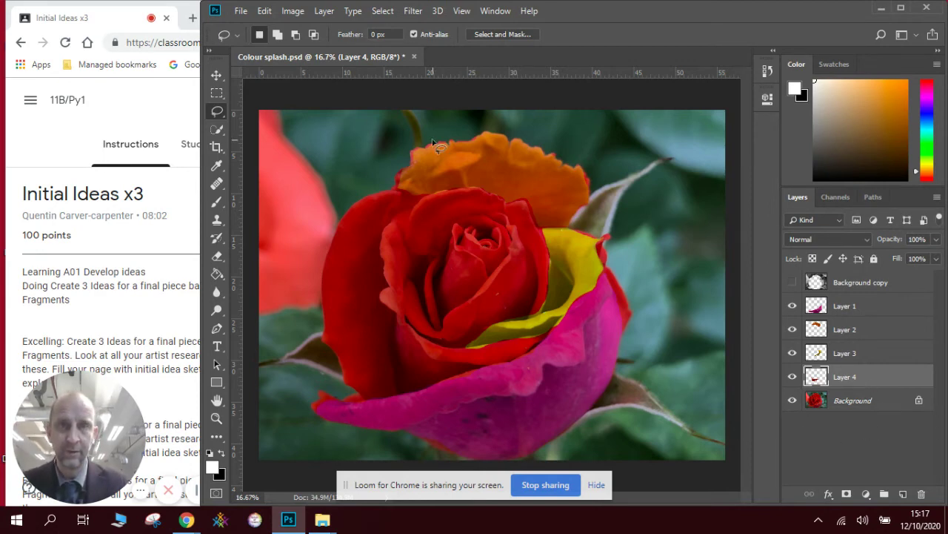
Step: Turn the Layer 4 petal green with a Hue/Saturation hue shift of +110
click(293, 10)
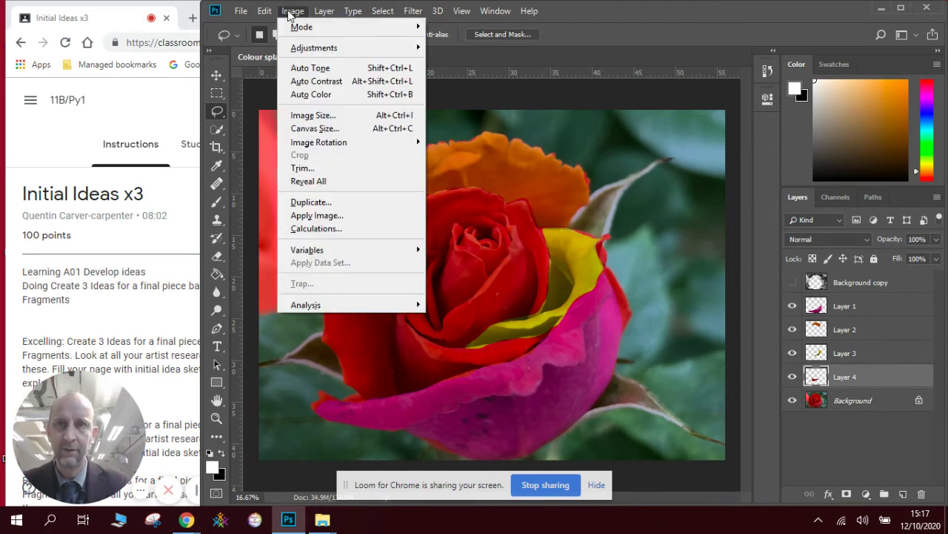
mouse_move(307, 49)
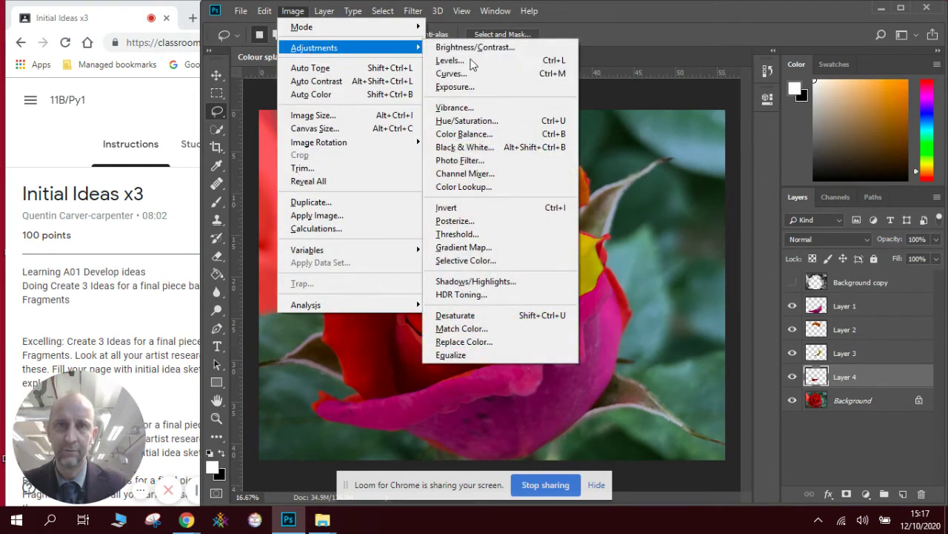
click(486, 121)
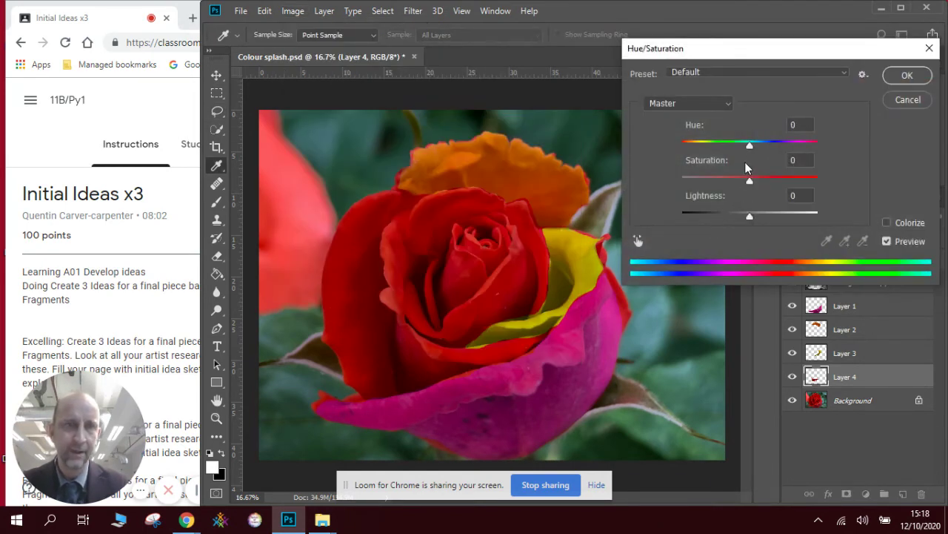
drag(748, 148, 800, 154)
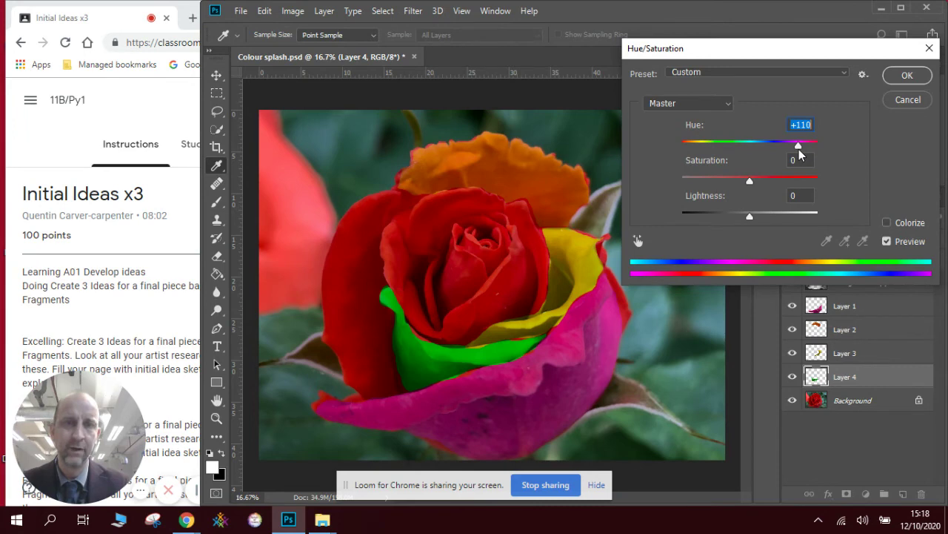
click(902, 82)
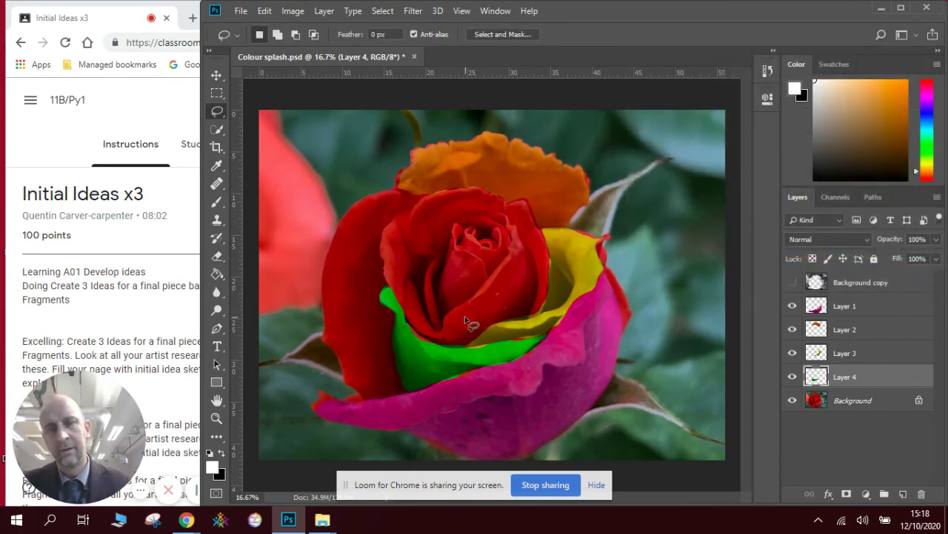
Step: Lasso the ring of petals around the rose's centre and copy it to Layer 5
click(847, 401)
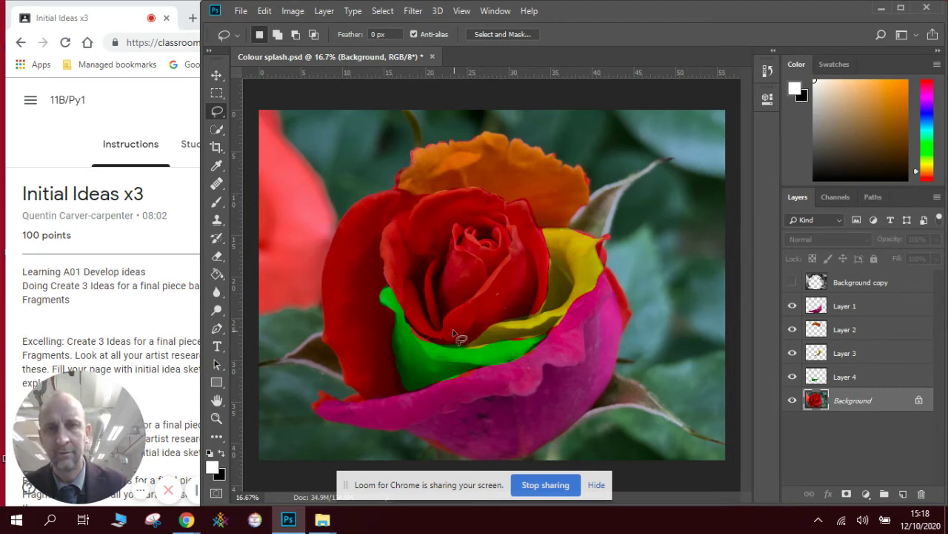
mouse_move(445, 336)
mouse_down()
mouse_move(439, 289)
mouse_move(450, 236)
mouse_move(461, 221)
mouse_move(512, 217)
mouse_up()
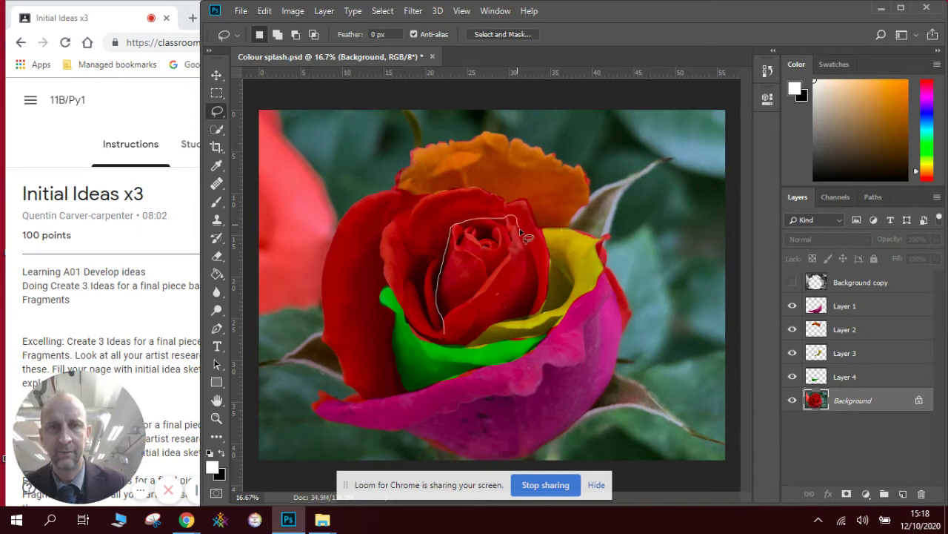
mouse_move(528, 252)
mouse_down()
mouse_move(529, 315)
mouse_move(547, 296)
mouse_move(552, 250)
mouse_move(530, 202)
mouse_move(478, 187)
mouse_move(422, 196)
mouse_move(385, 229)
mouse_move(377, 261)
mouse_move(411, 326)
mouse_move(448, 340)
mouse_up()
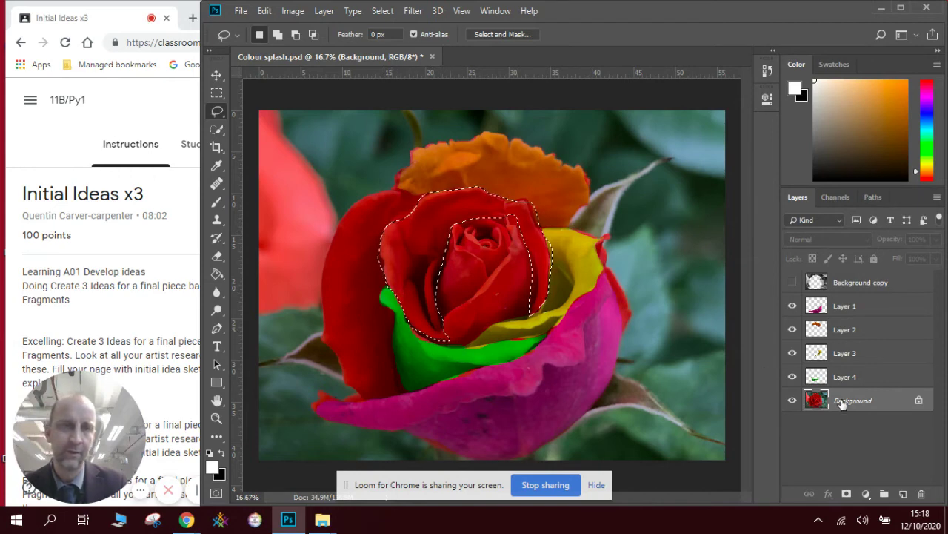
key(ctrl+j)
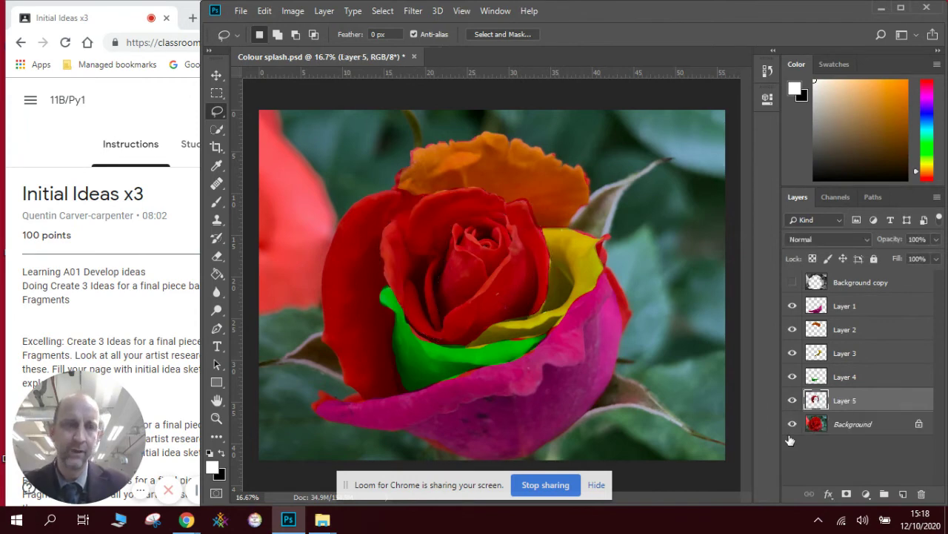
click(792, 424)
click(792, 425)
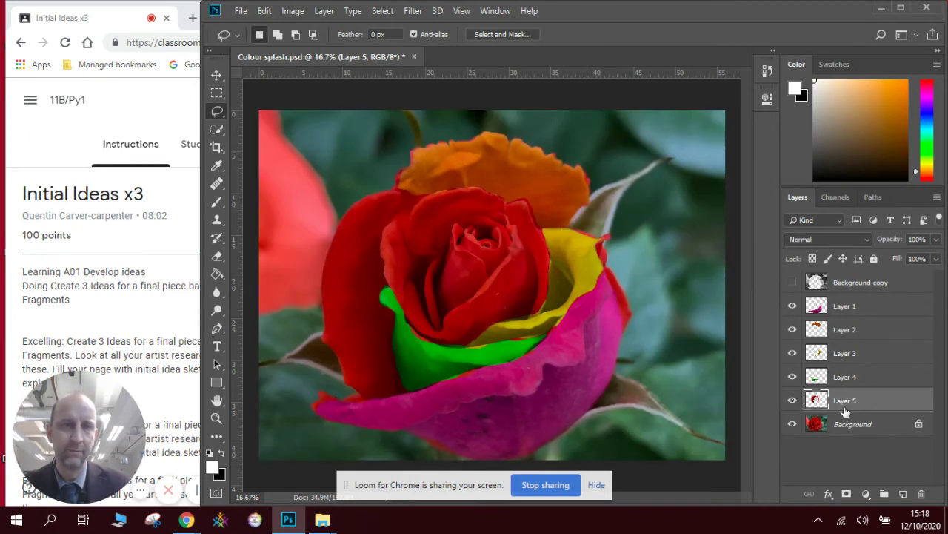
Step: Turn the Layer 5 petal ring blue with a Hue/Saturation hue shift of -122
click(292, 11)
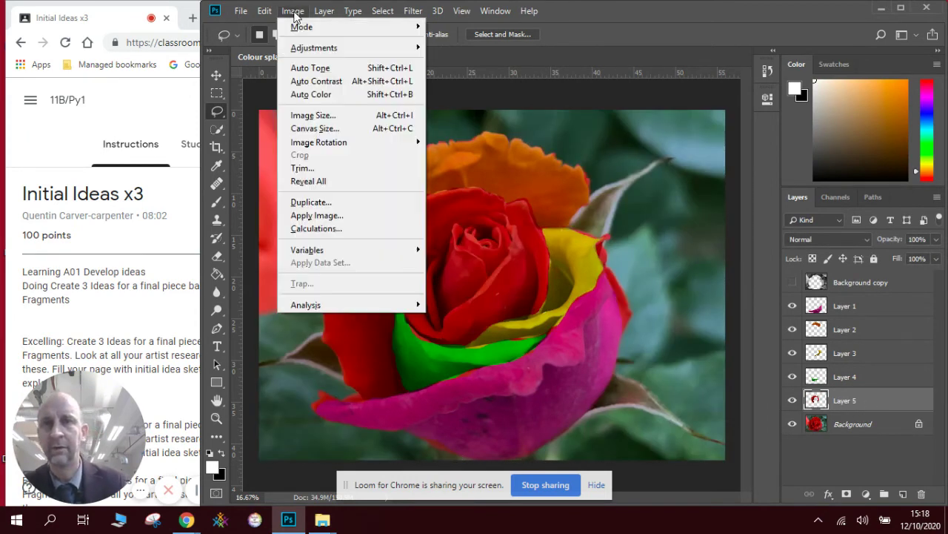
mouse_move(319, 48)
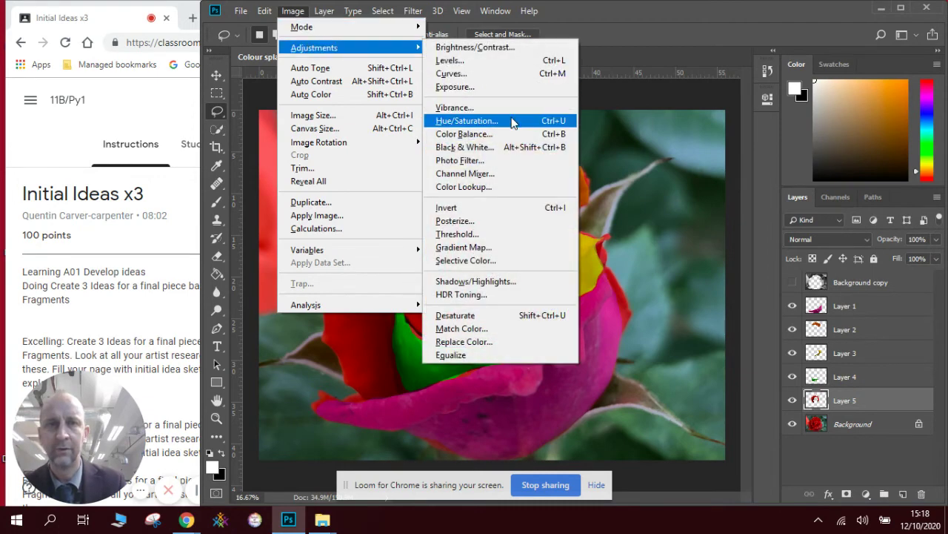
click(496, 121)
drag(751, 146, 697, 147)
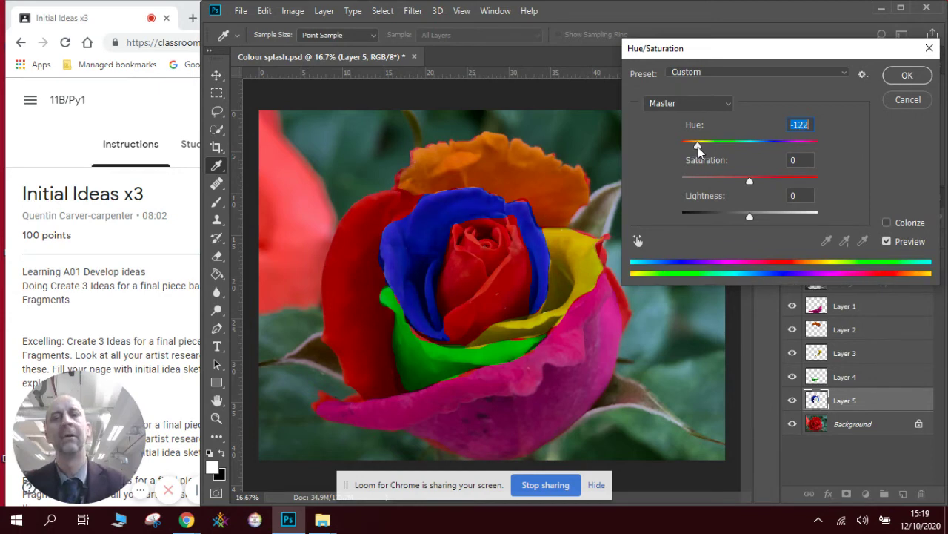
click(908, 77)
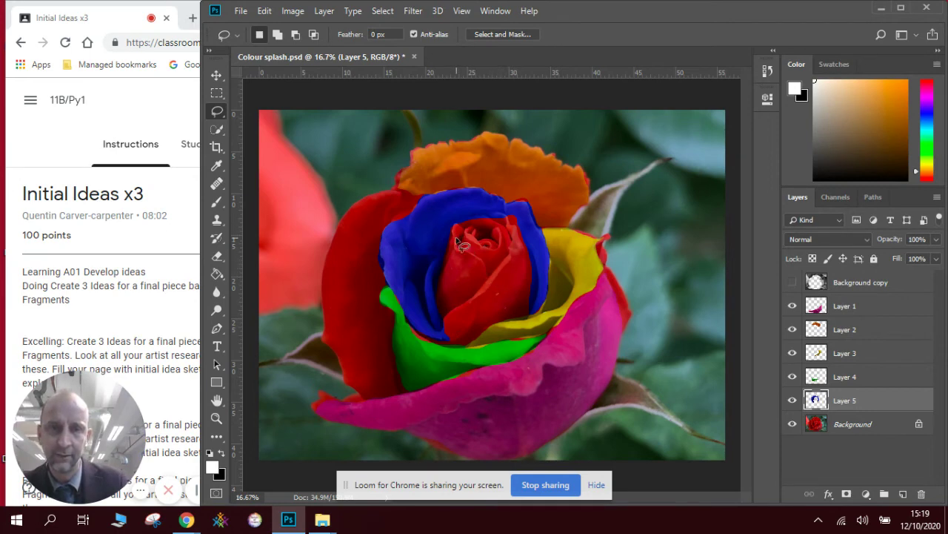
Step: Lasso one centre petal on the Background photo and copy it to a new layer
click(840, 425)
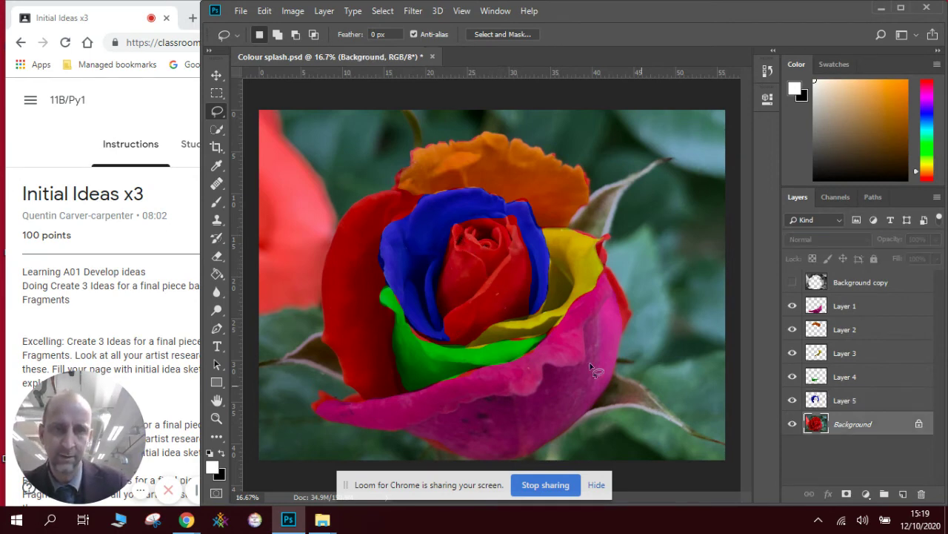
mouse_move(498, 222)
mouse_down()
mouse_move(509, 256)
mouse_move(459, 302)
mouse_move(453, 339)
mouse_move(531, 311)
mouse_move(532, 263)
mouse_move(516, 226)
mouse_move(502, 221)
mouse_up()
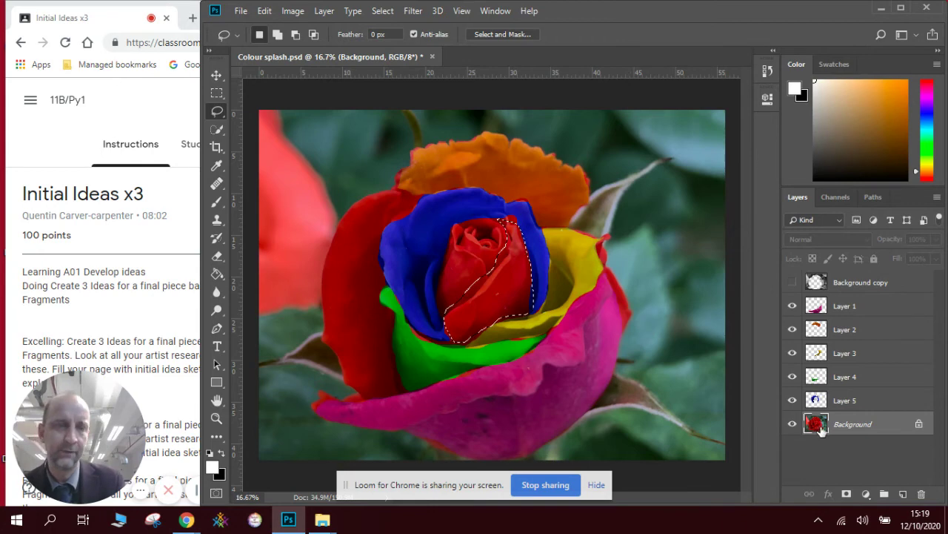
key(ctrl+j)
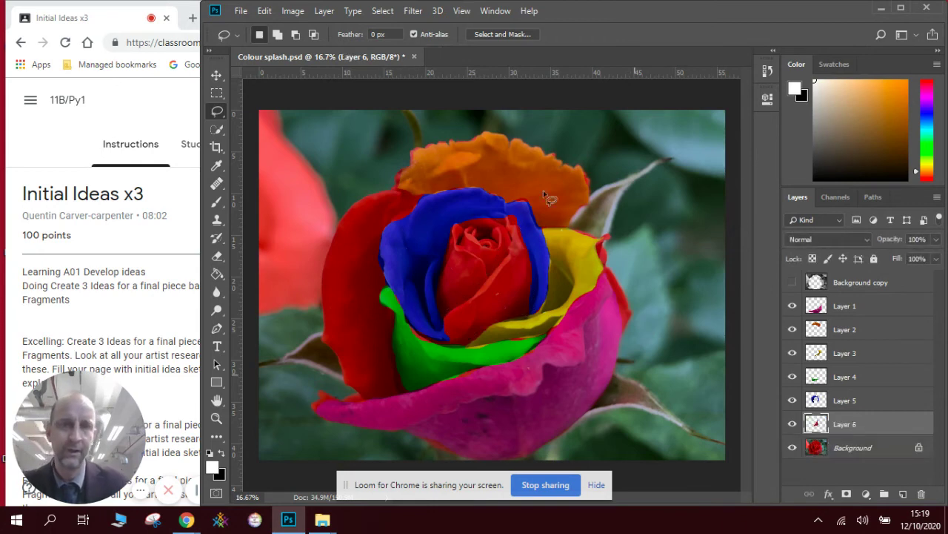
Step: Turn the petal purple with Hue/Saturation at Hue -50 and Saturation -14
click(293, 11)
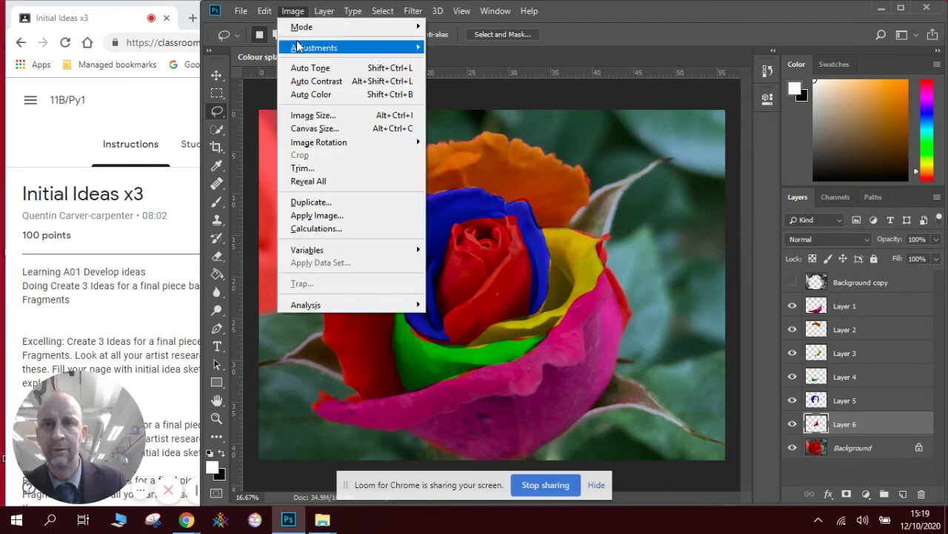
mouse_move(300, 48)
click(467, 121)
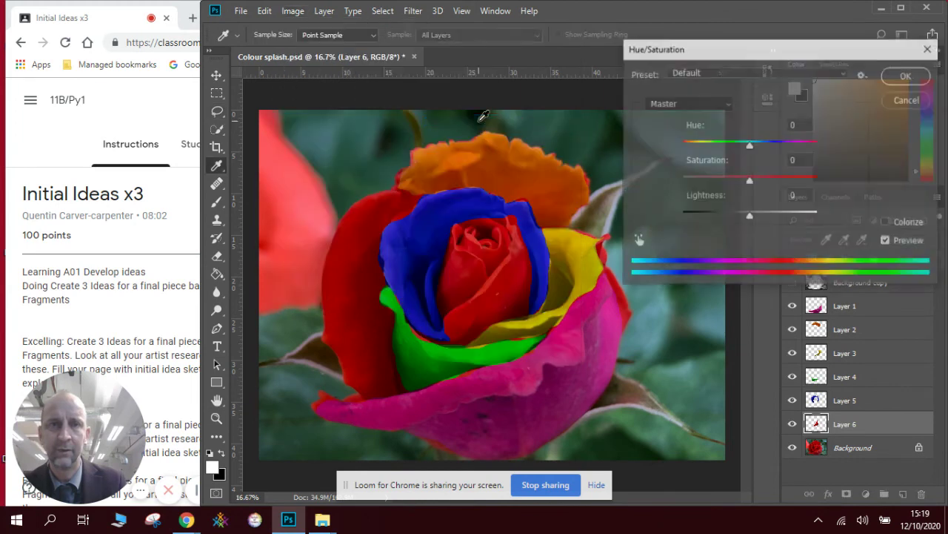
drag(751, 146, 720, 160)
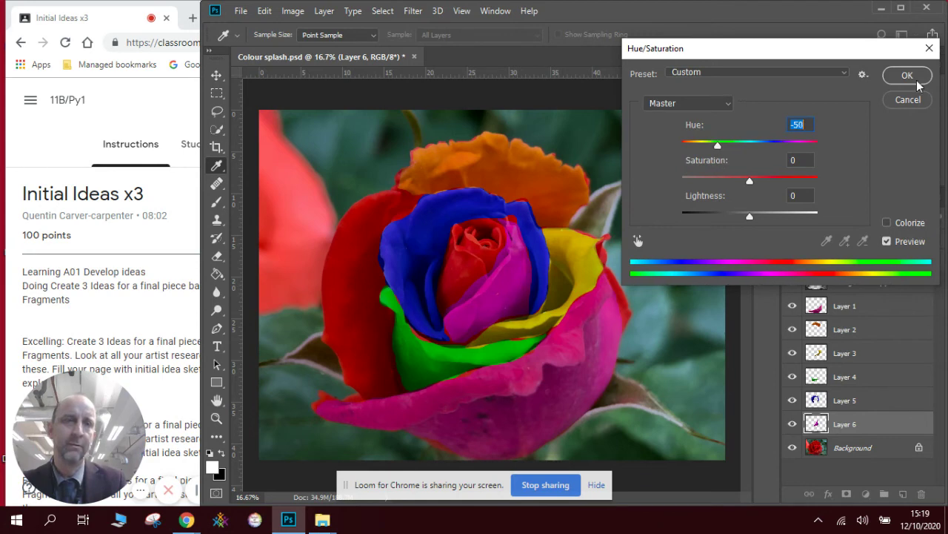
mouse_move(750, 182)
mouse_down()
mouse_move(762, 183)
mouse_move(742, 182)
mouse_up()
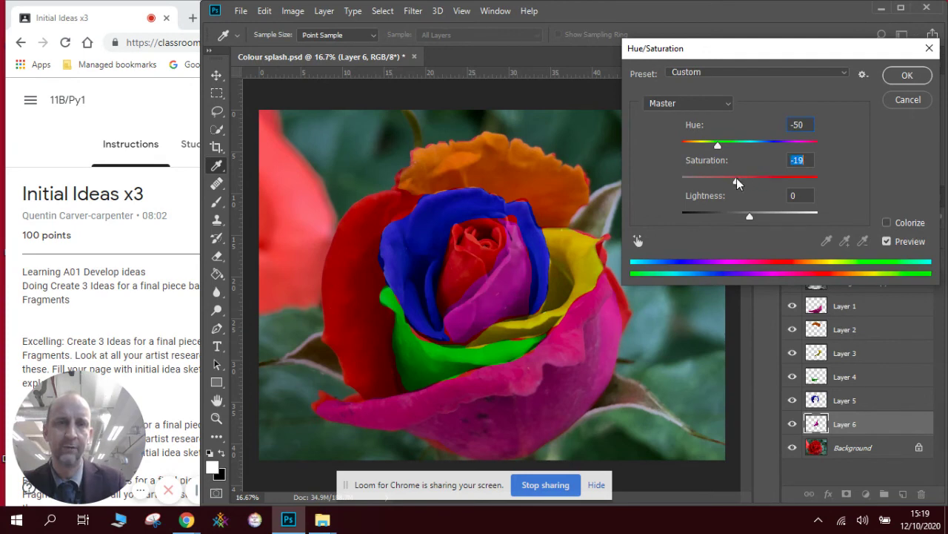
click(904, 79)
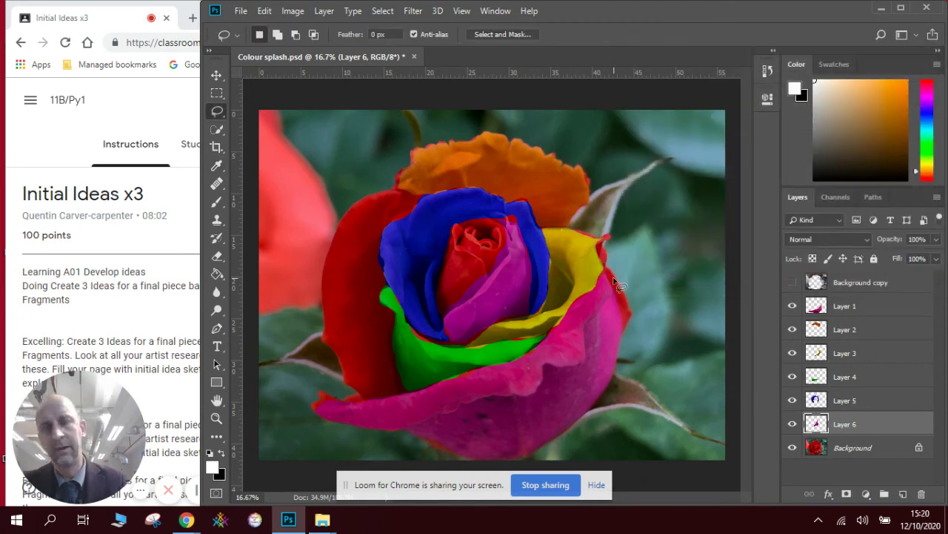
Step: Make the desaturated Background copy layer visible as a grey backdrop
click(794, 283)
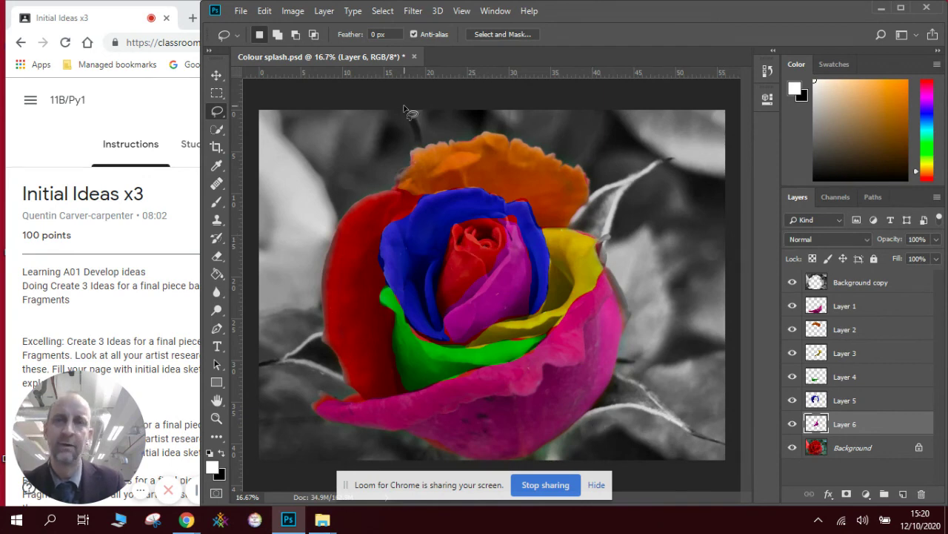
Step: Save As 'Colour splash rainbow rose.psd' in Photoshop format, accepting the format options
click(241, 10)
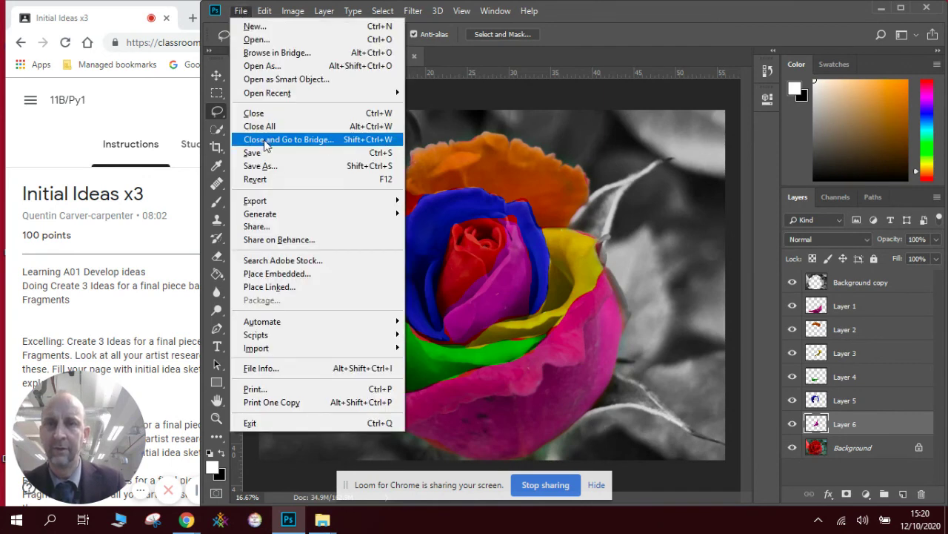
click(275, 166)
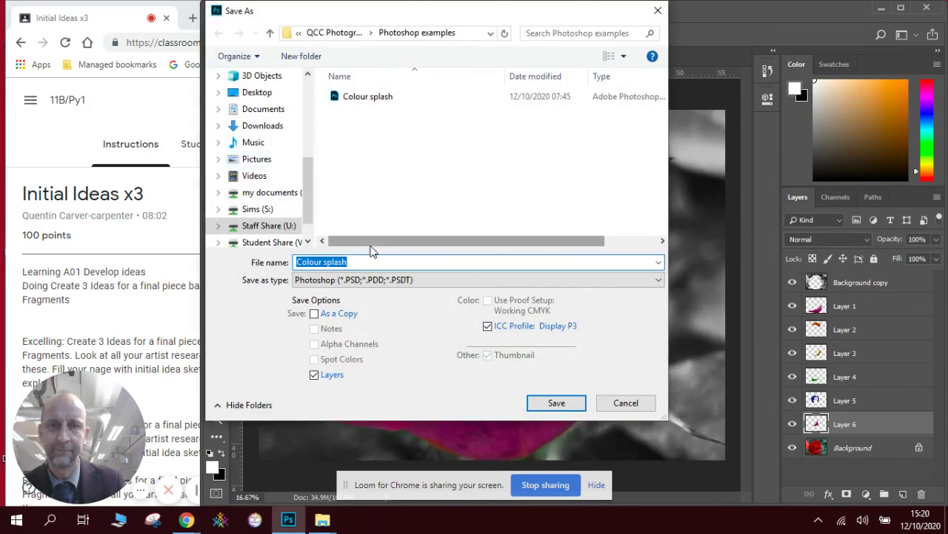
click(365, 262)
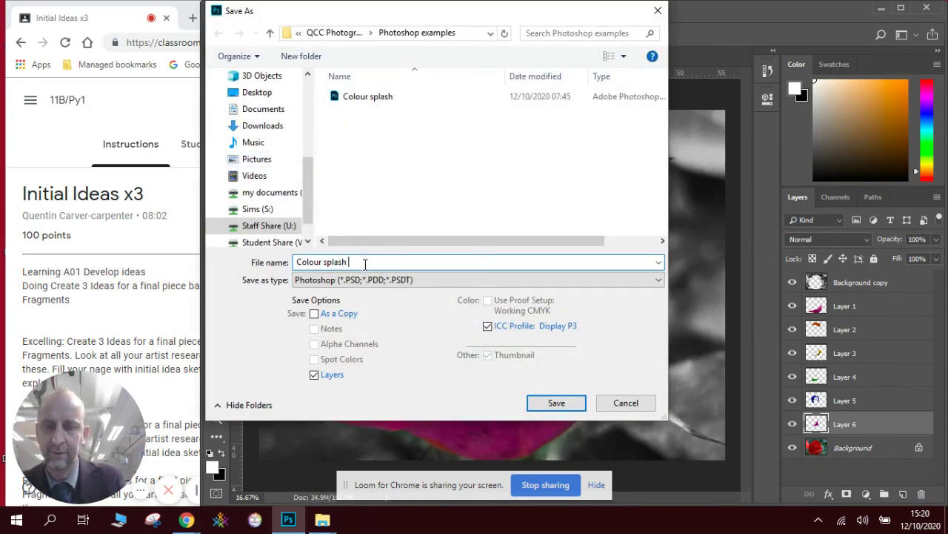
text(rainbo)
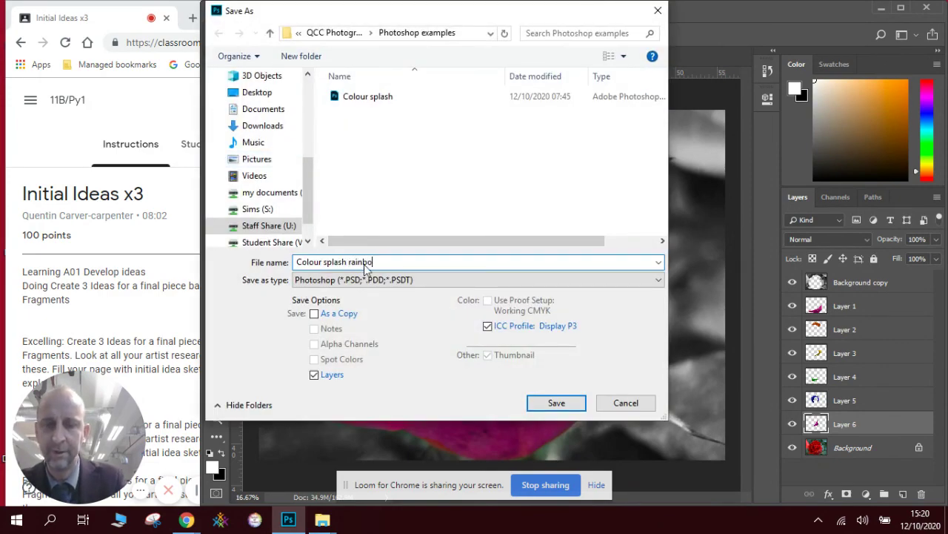
text(w)
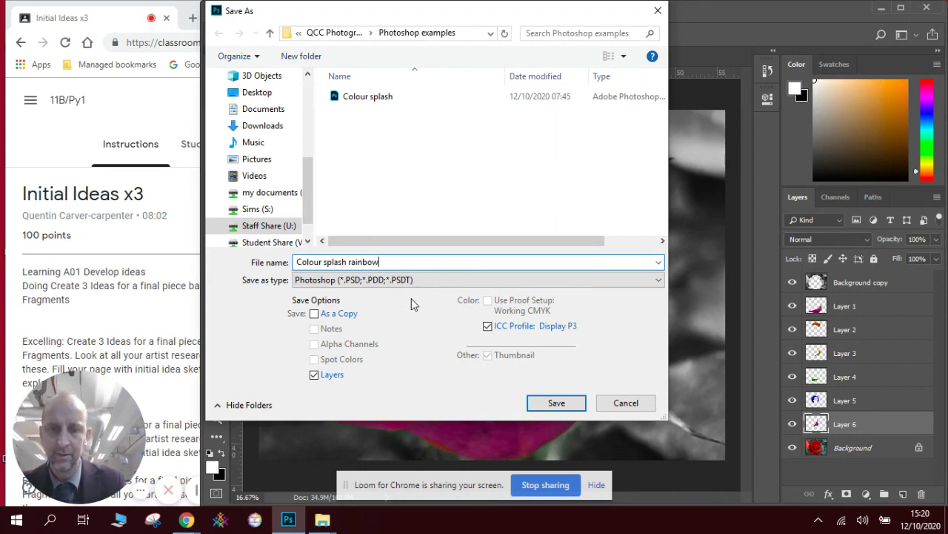
text( rod)
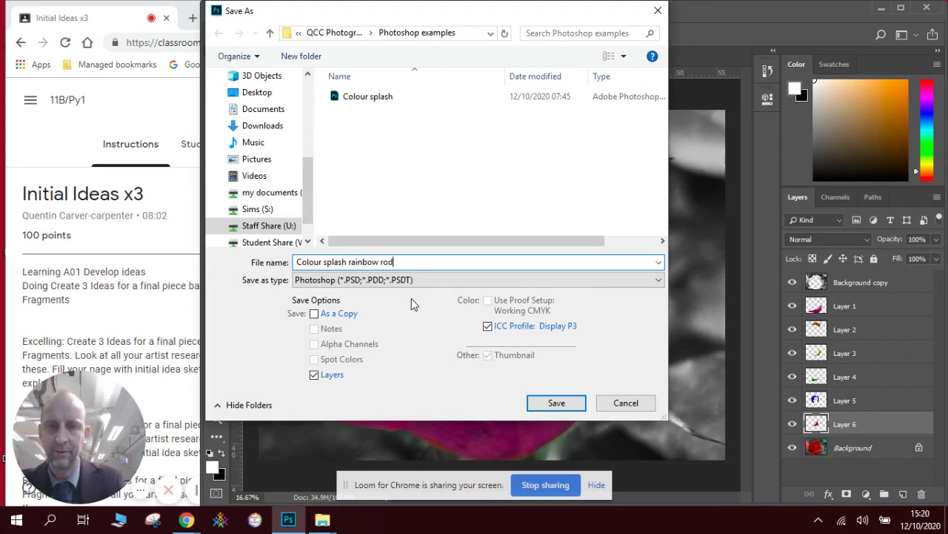
key(BackSpace)
text(se)
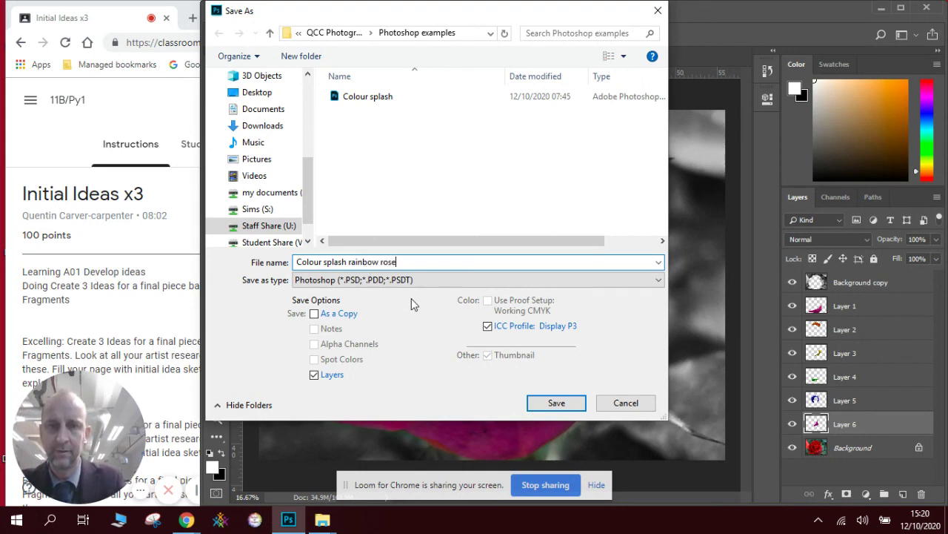
click(551, 404)
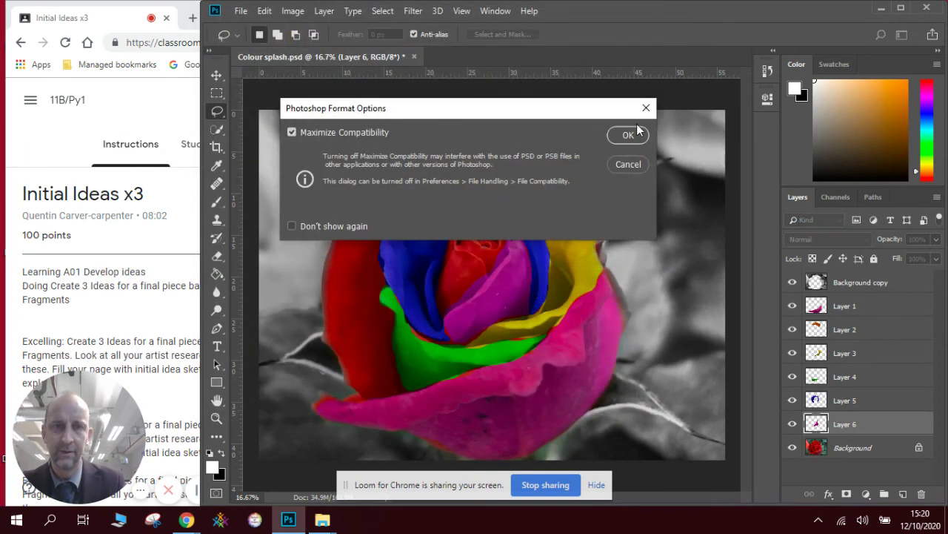
click(636, 137)
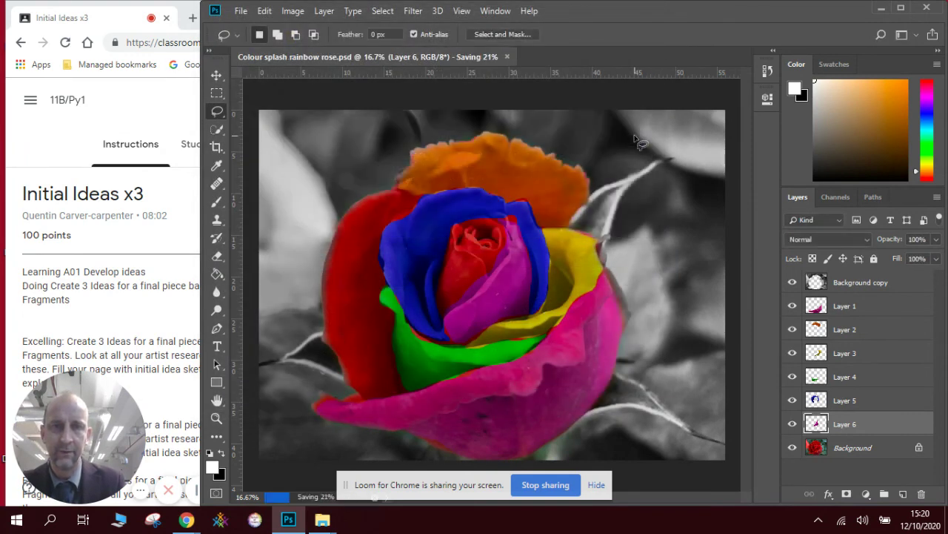